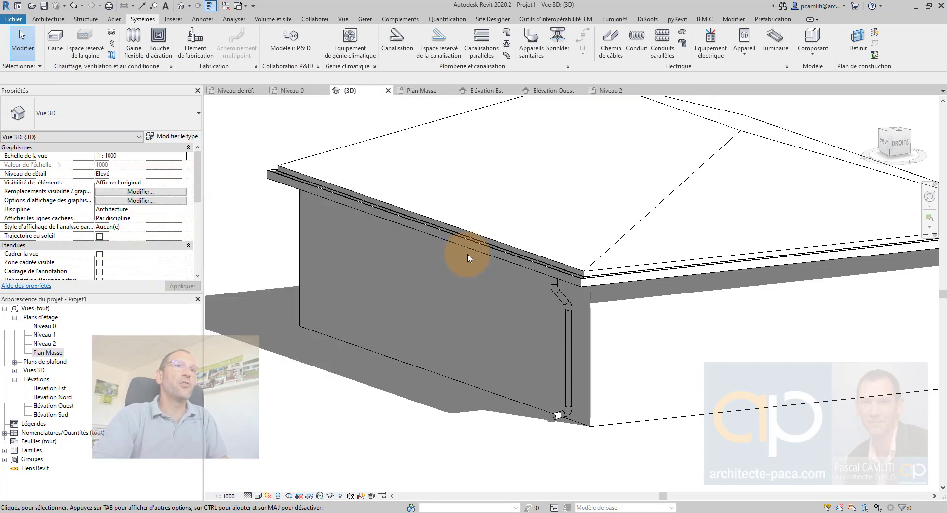
Open the Plan Masse floor plan to view the hipped roof from above.
scroll(560, 317, down, 2)
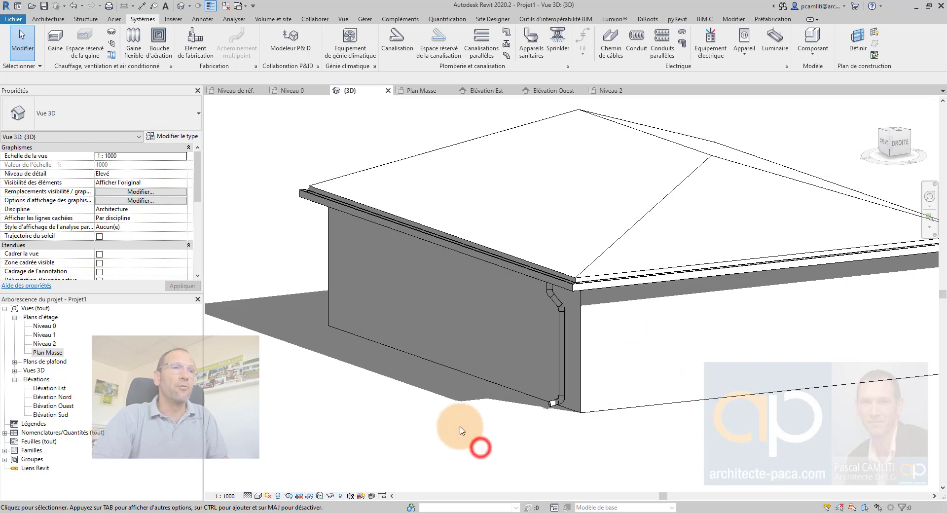
middle_drag(462, 431, 473, 439)
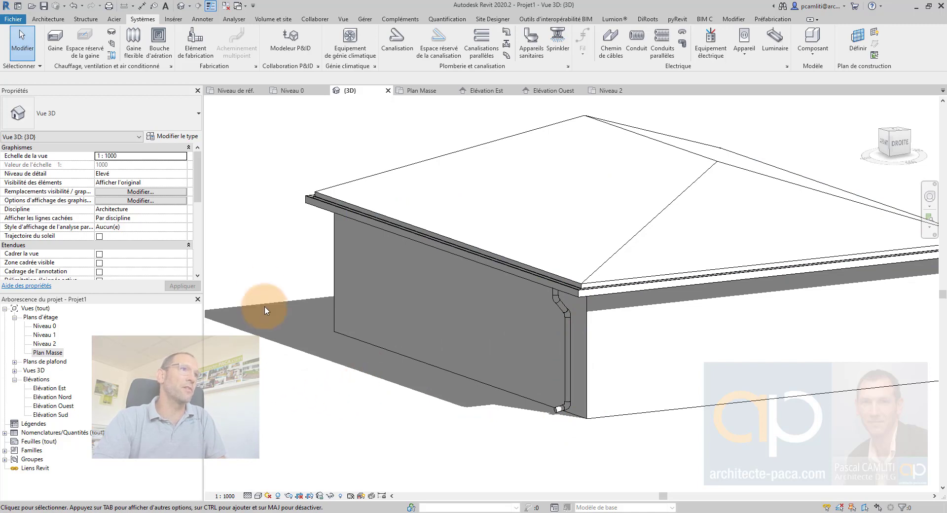
click(257, 267)
double_click(48, 353)
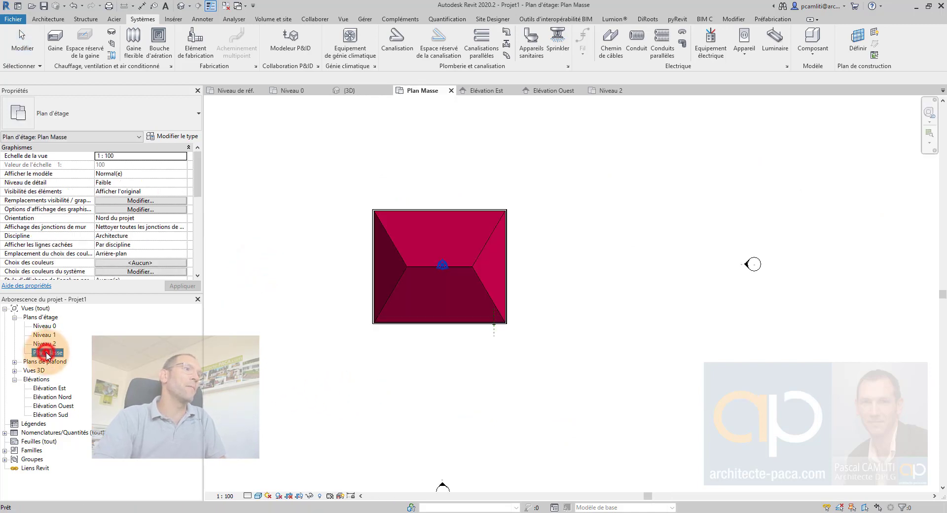
click(567, 162)
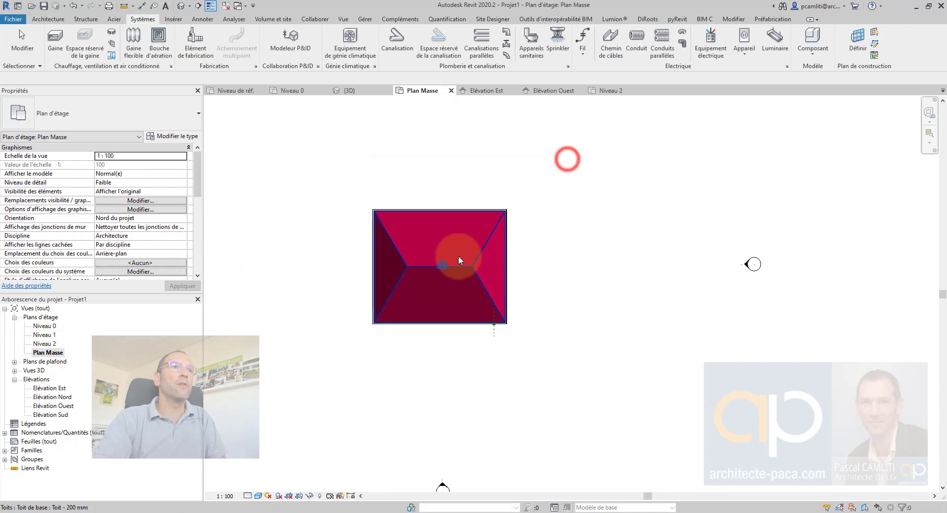
scroll(458, 256, up, 2)
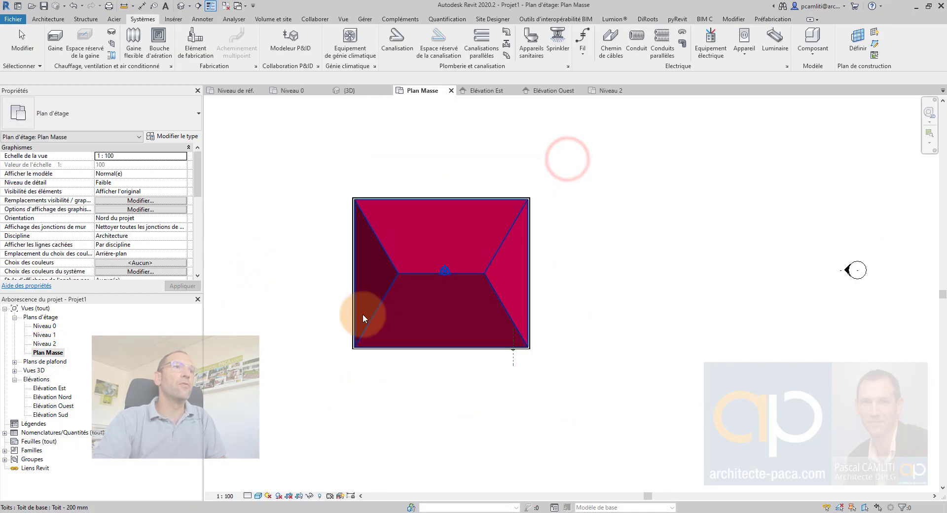
Open the Niveau 0 floor plan and inspect the PR Gouttiere reference plane at the downpipe near the wall corner.
double_click(47, 326)
scroll(517, 282, down, 4)
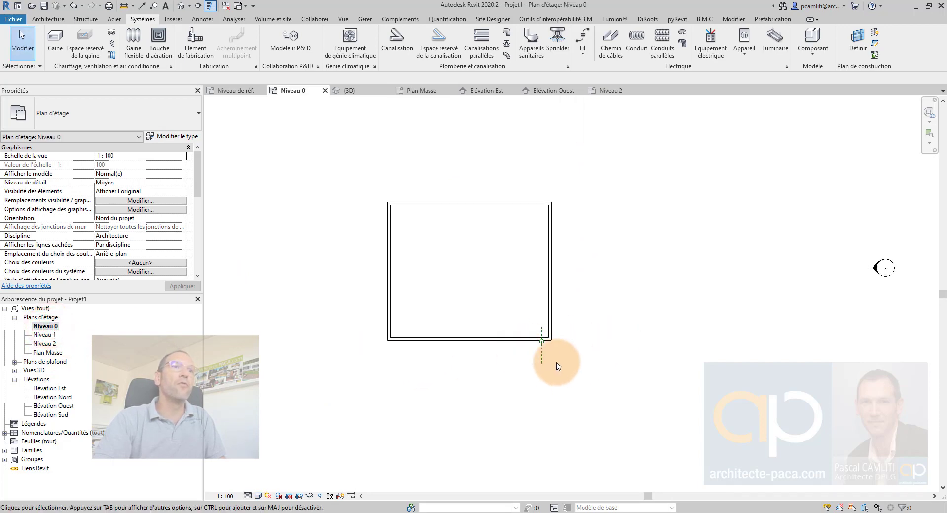
scroll(566, 369, up, 3)
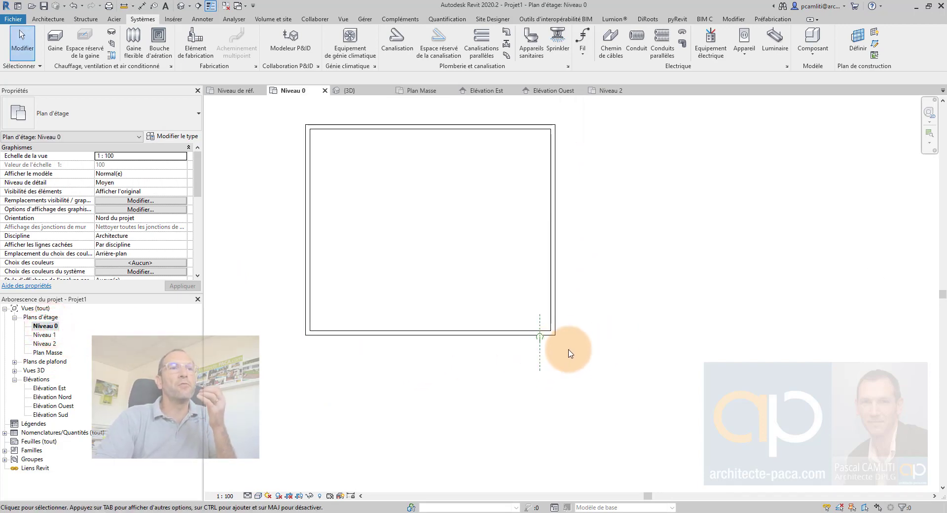
click(540, 360)
scroll(539, 359, up, 2)
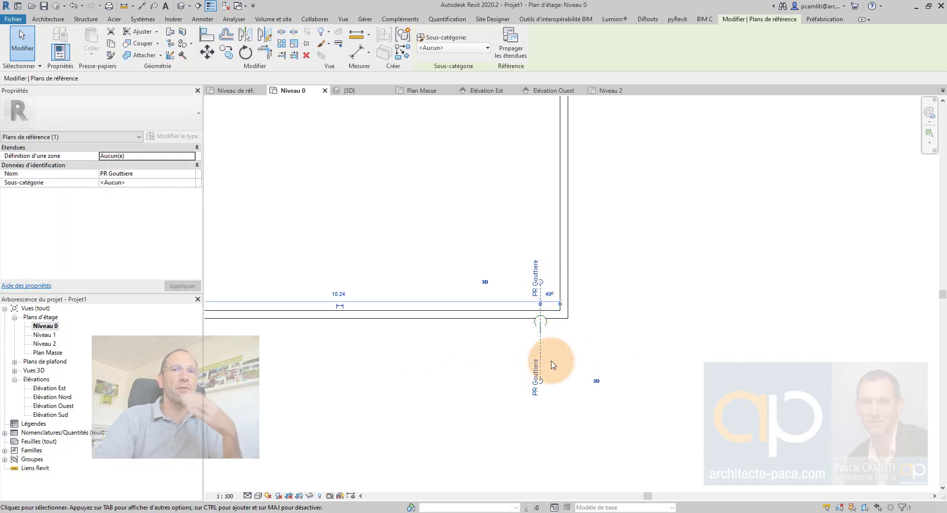
scroll(553, 365, down, 3)
click(595, 352)
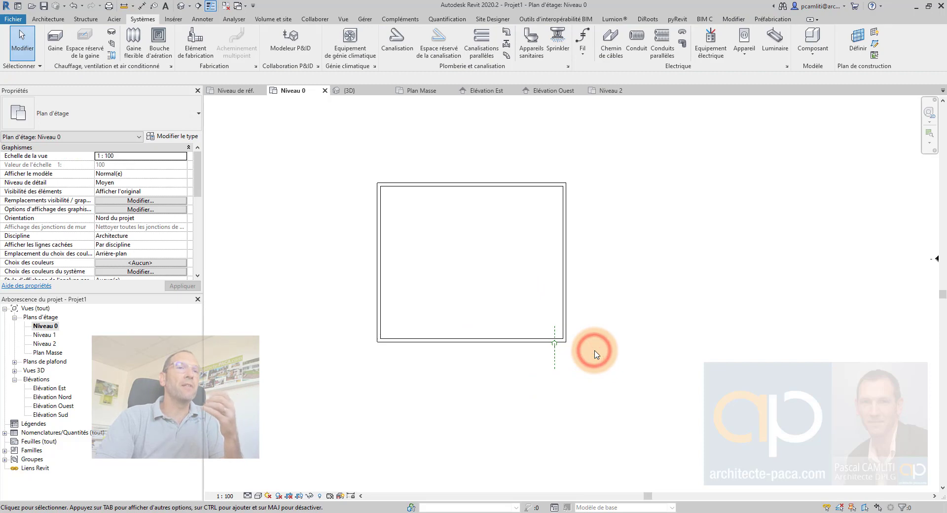
Open the Elévation Ouest view from its marker in the plan and frame the existing downpipe.
middle_drag(676, 363, 637, 351)
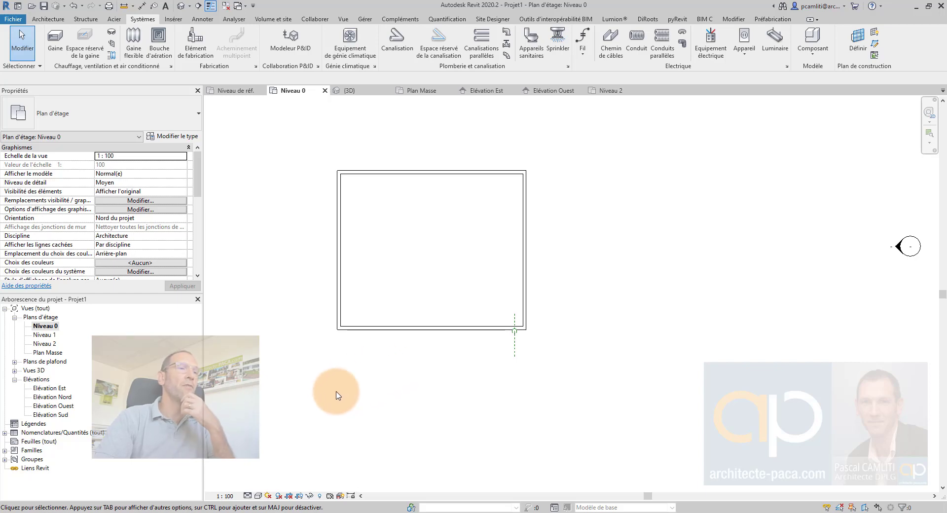
scroll(365, 390, down, 3)
middle_drag(398, 389, 491, 381)
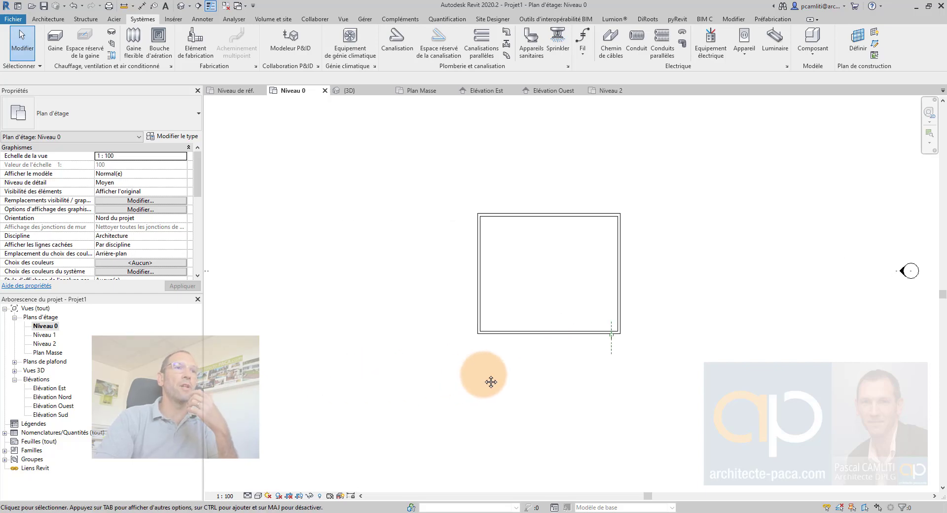
double_click(271, 298)
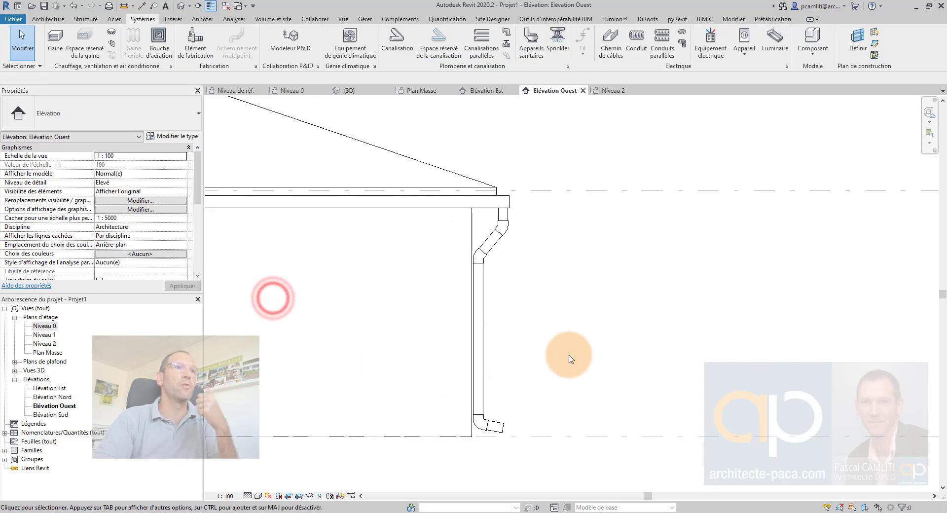
middle_drag(598, 317, 631, 323)
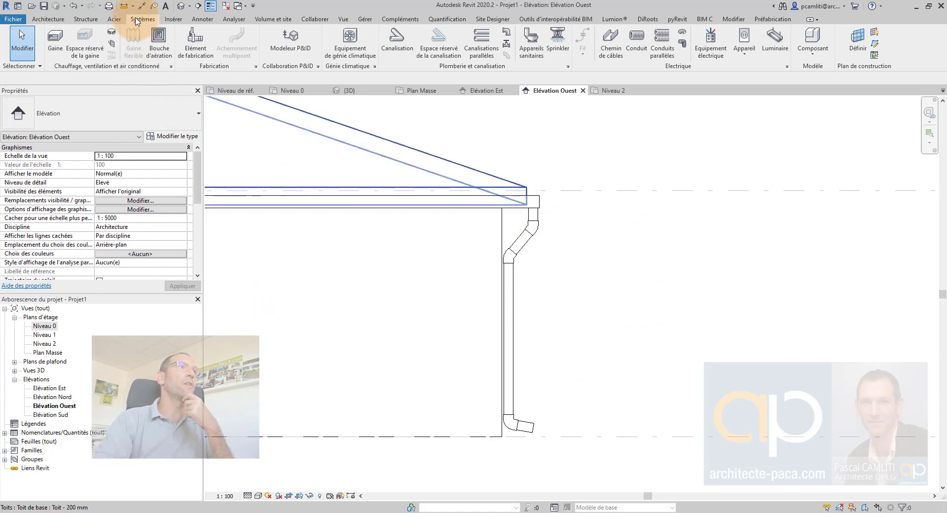
Start the Canalisation tool and open the routing preferences of the Par défaut pipe type.
click(401, 45)
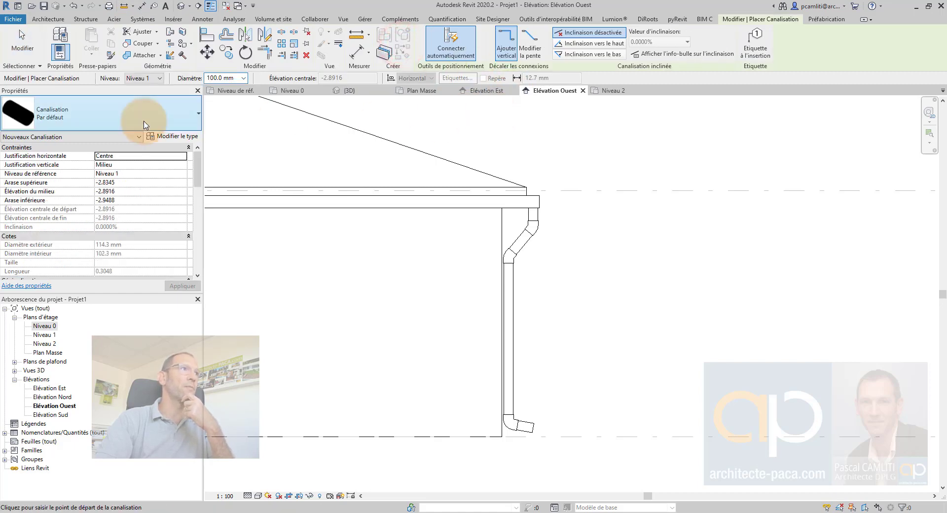
click(135, 117)
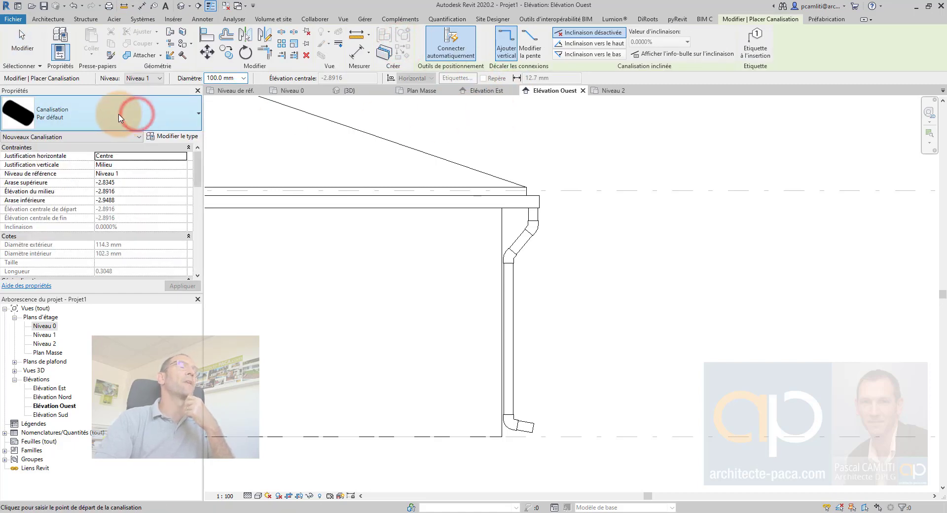
click(171, 140)
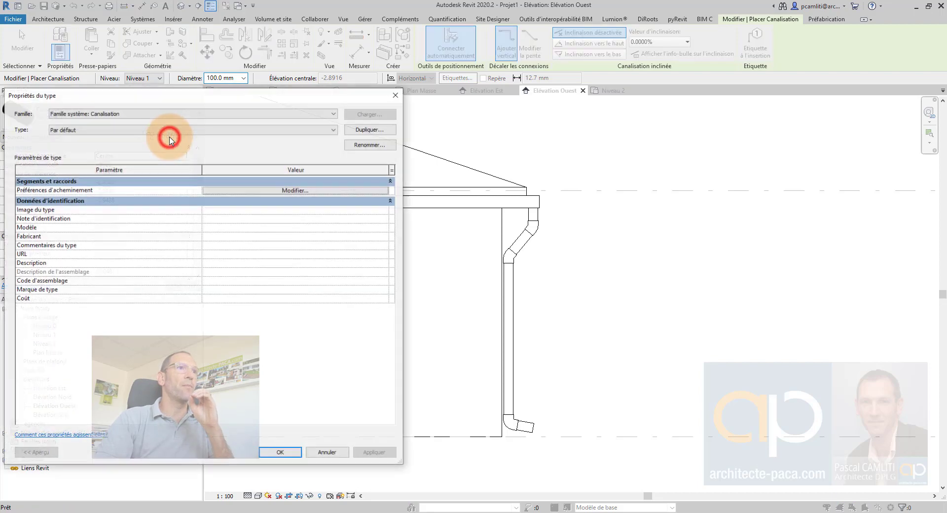
drag(316, 96, 407, 97)
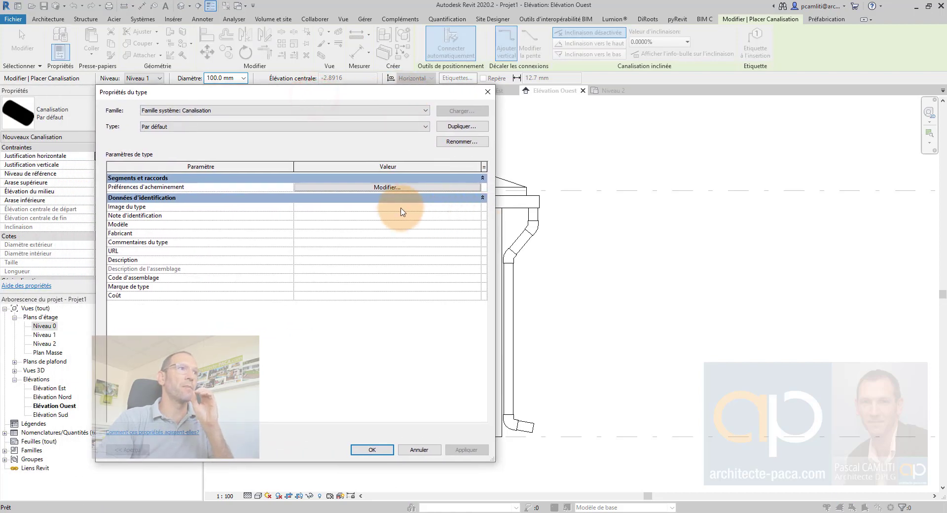
click(397, 188)
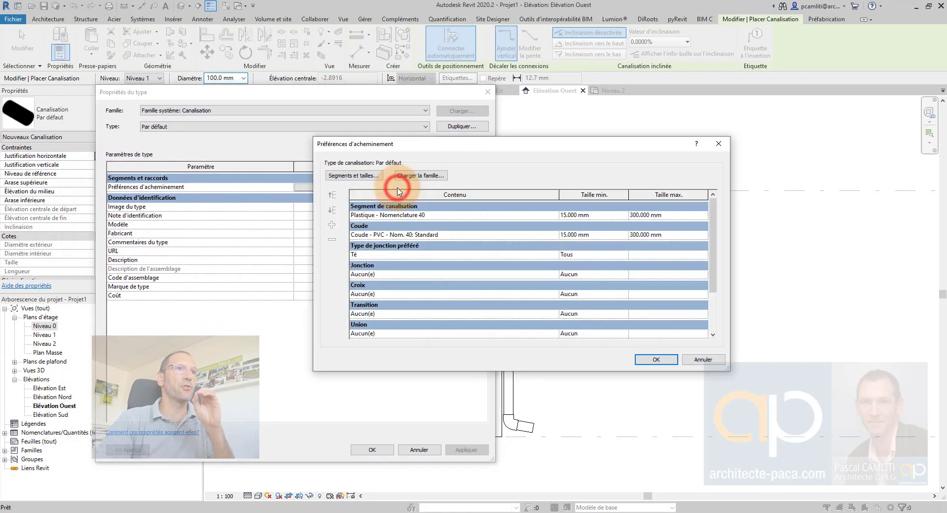
Review the available pipe segment materials and minimum sizes for Plastique - Nomenclature 40 in the routing preferences.
click(446, 215)
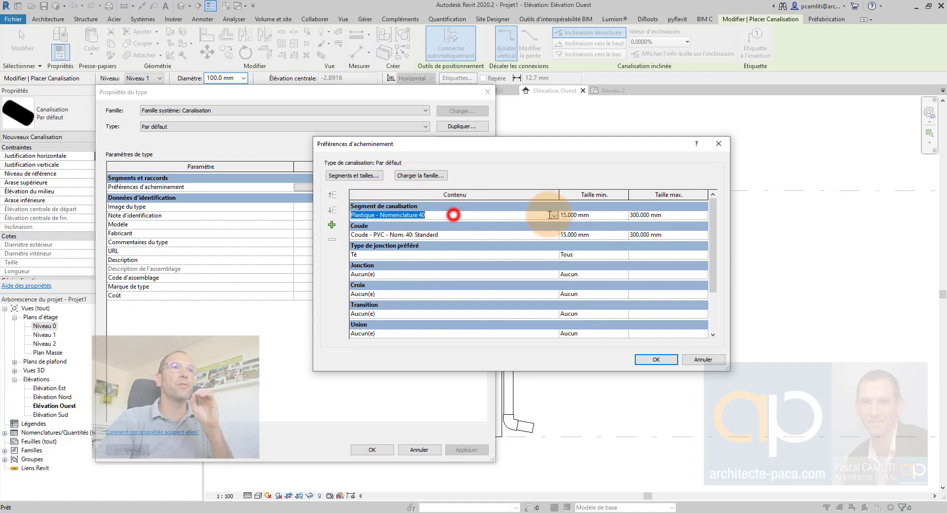
click(554, 215)
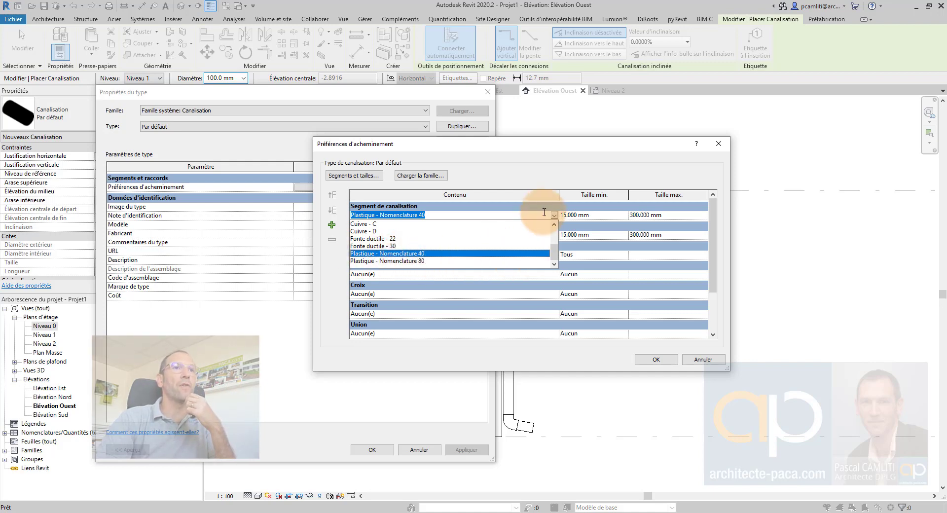
click(541, 184)
click(597, 215)
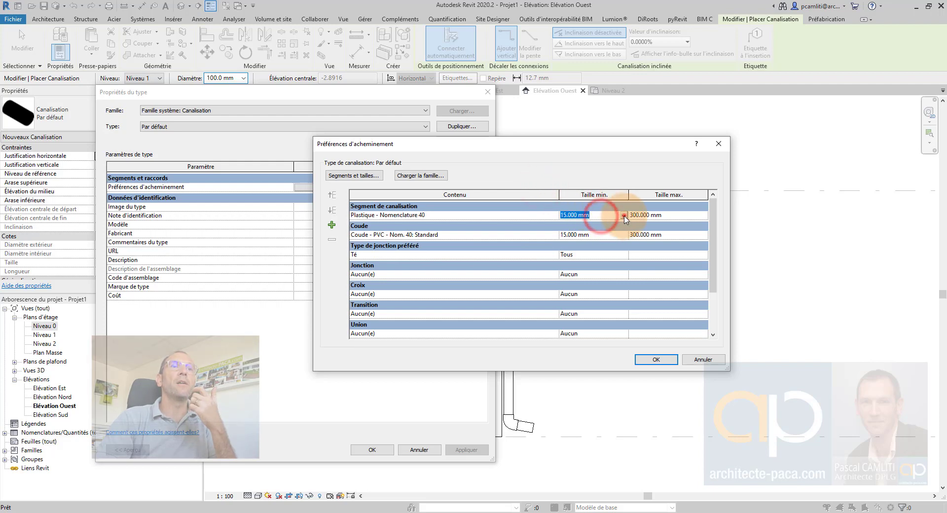
click(623, 215)
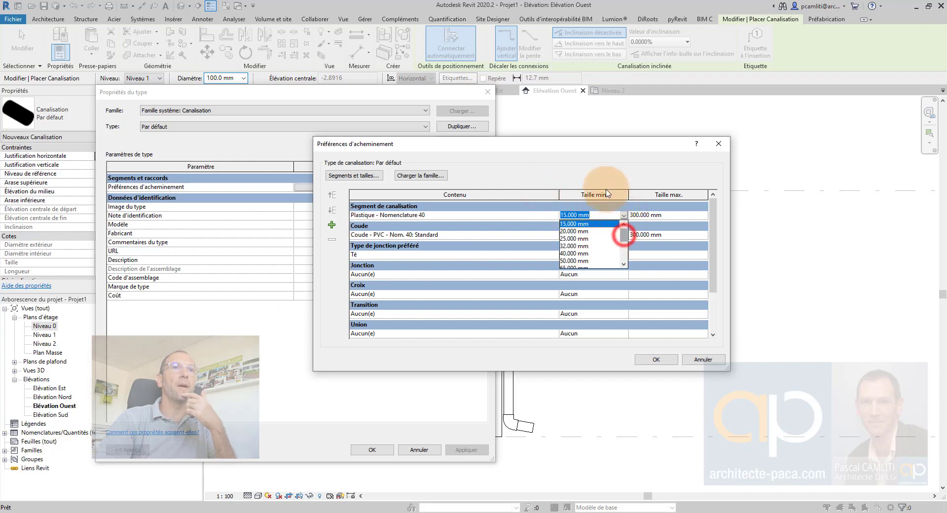
click(606, 179)
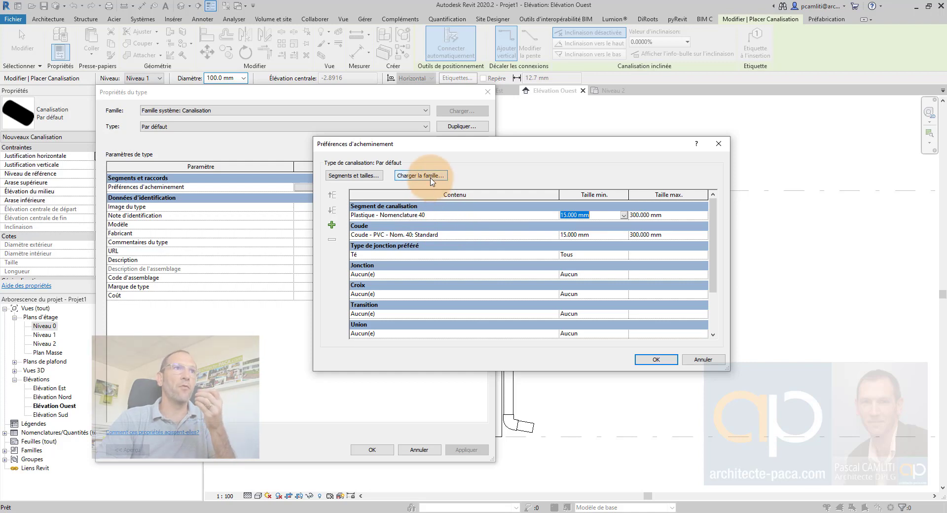
Load the elbow family Coude - PVC - Nom. 40.rfa from the Type emmanché folder of the PVC Nom. 40 fittings.
click(430, 180)
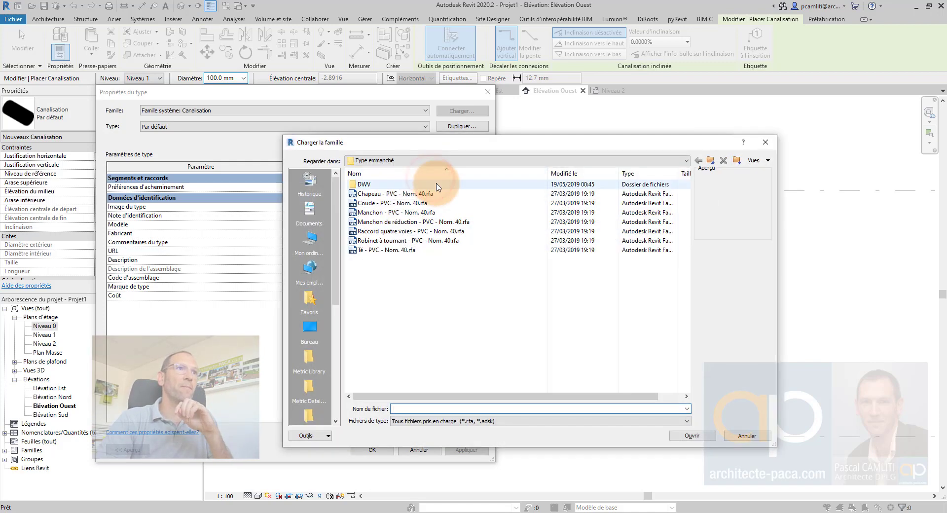
click(412, 162)
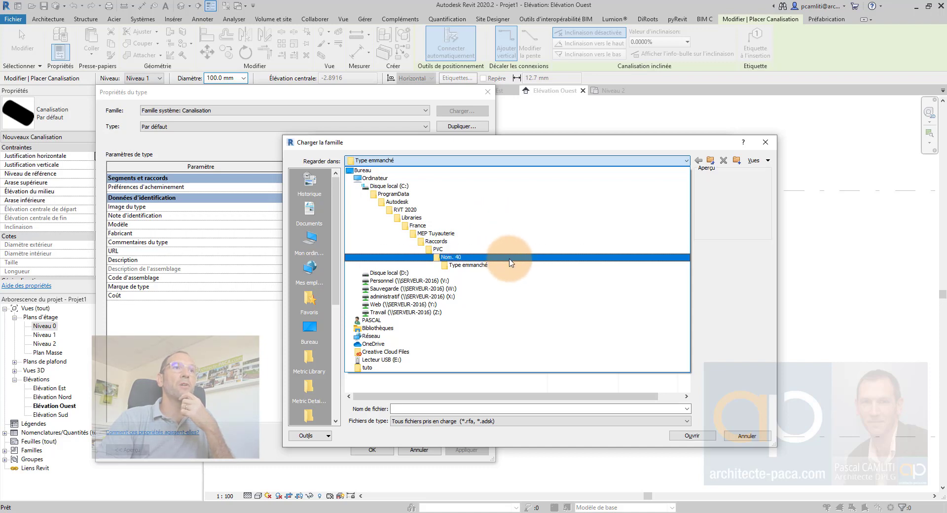
click(516, 265)
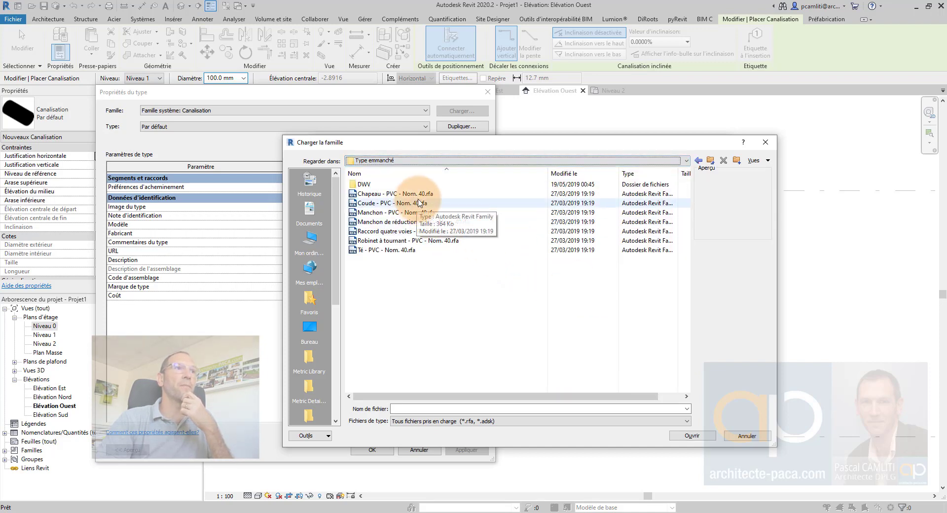
click(402, 203)
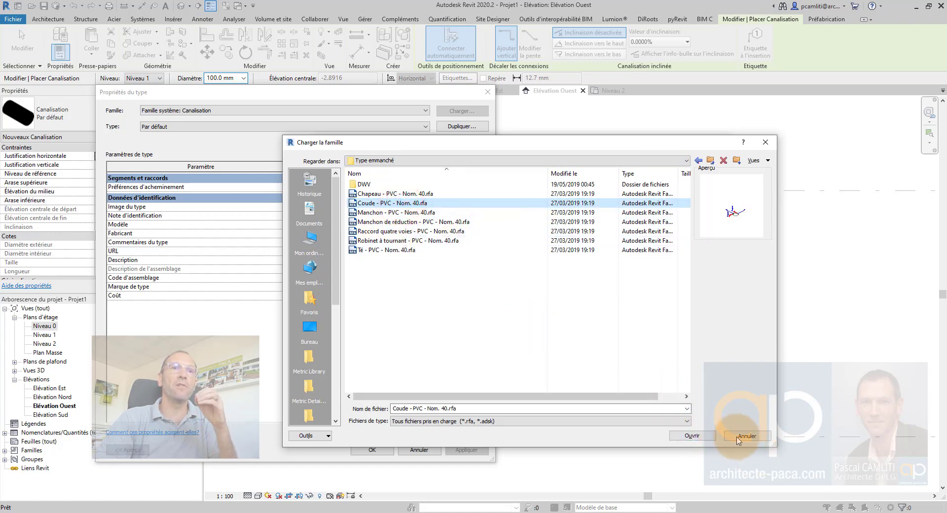
click(692, 436)
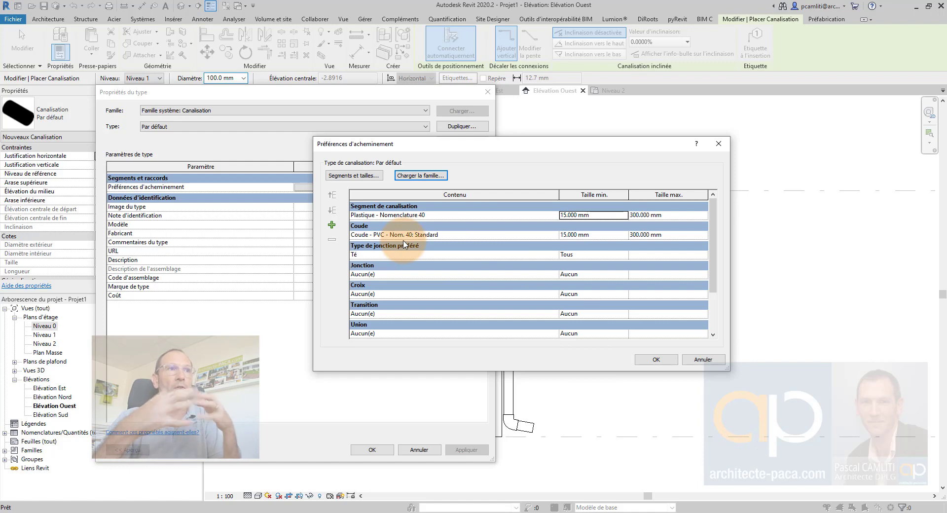
Set the PVC elbow's minimum size to 15 mm, accept the routing preferences and type properties, and exit pipe placement.
click(598, 234)
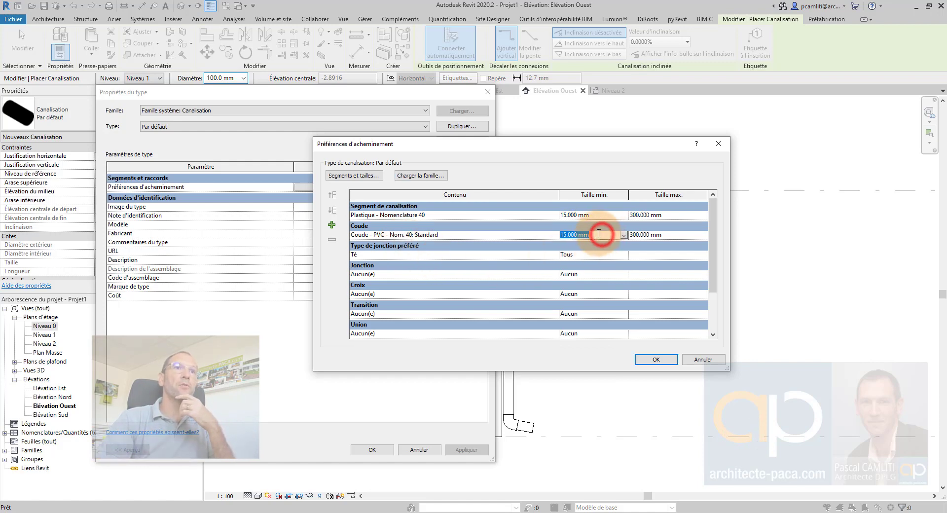
click(623, 235)
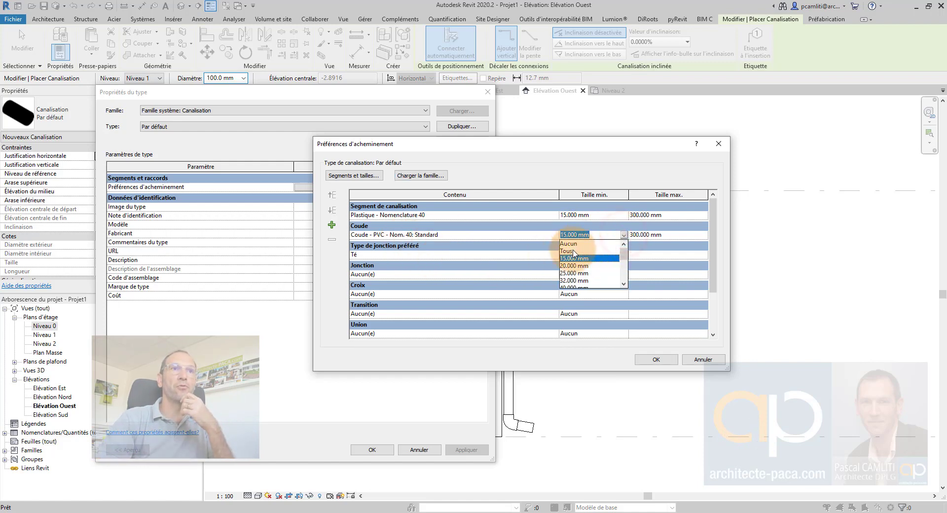
click(585, 259)
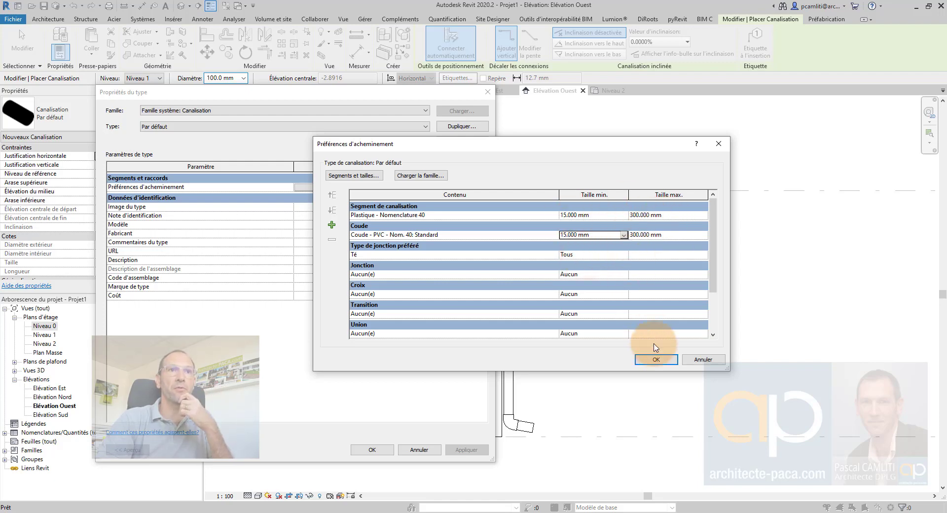
click(655, 358)
click(380, 448)
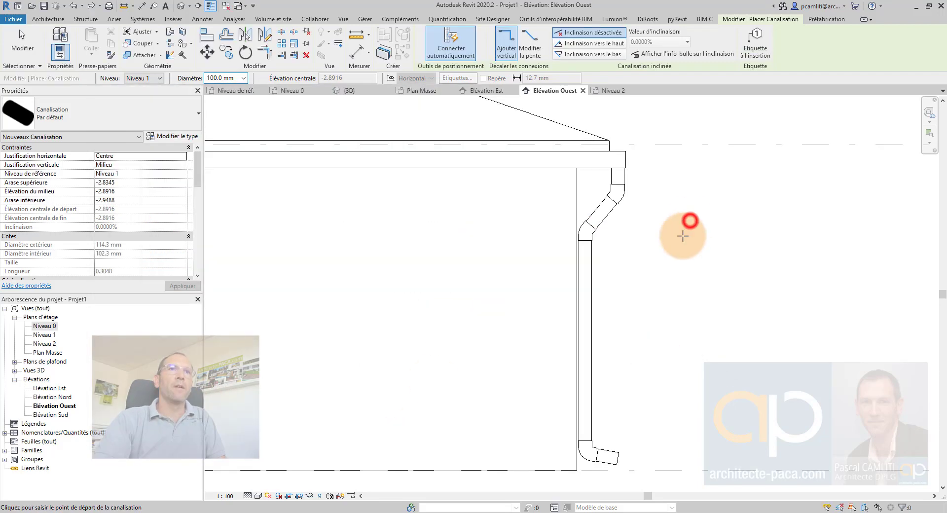
key(Escape)
key(Escape)
Draw a 100 mm pipe from beneath the gutter at the opposite roof end, straight down and then at 45° toward the wall.
scroll(676, 197, down, 2)
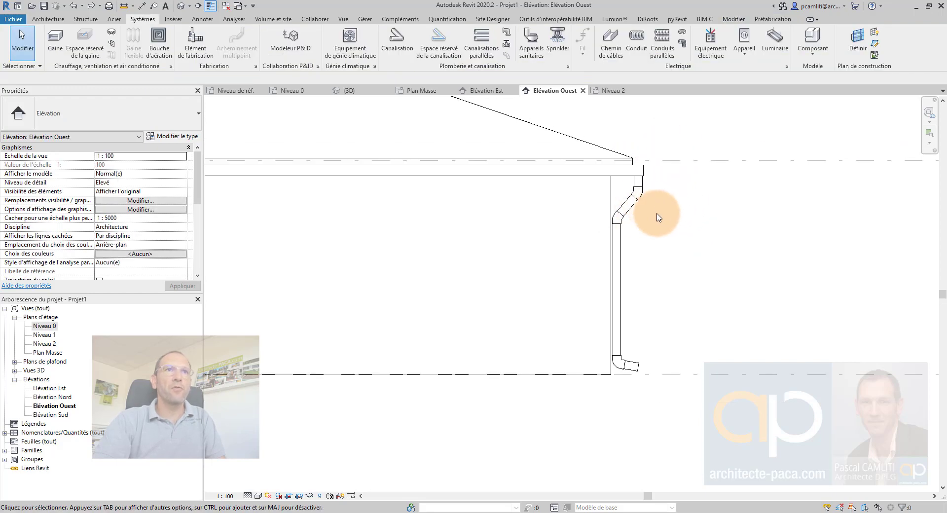
middle_drag(543, 236, 653, 237)
scroll(430, 238, down, 3)
middle_drag(390, 235, 590, 227)
scroll(366, 198, up, 4)
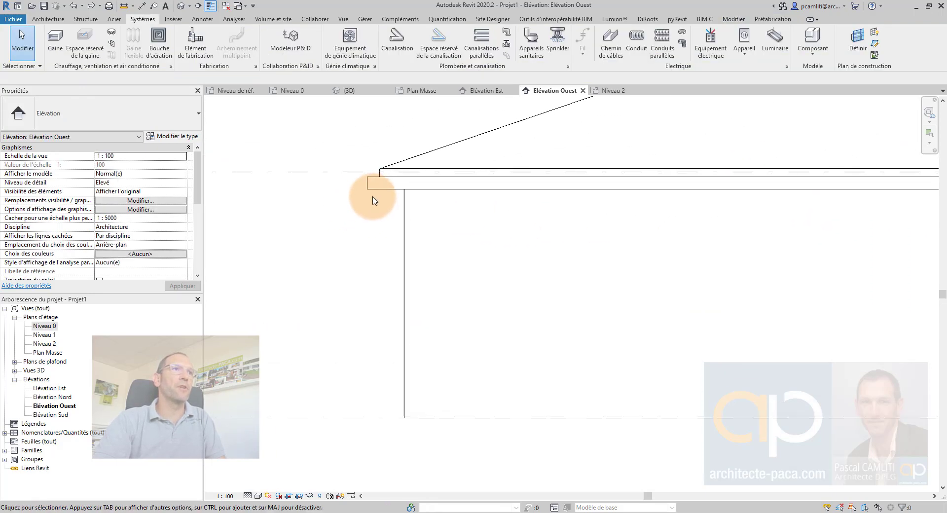
click(392, 38)
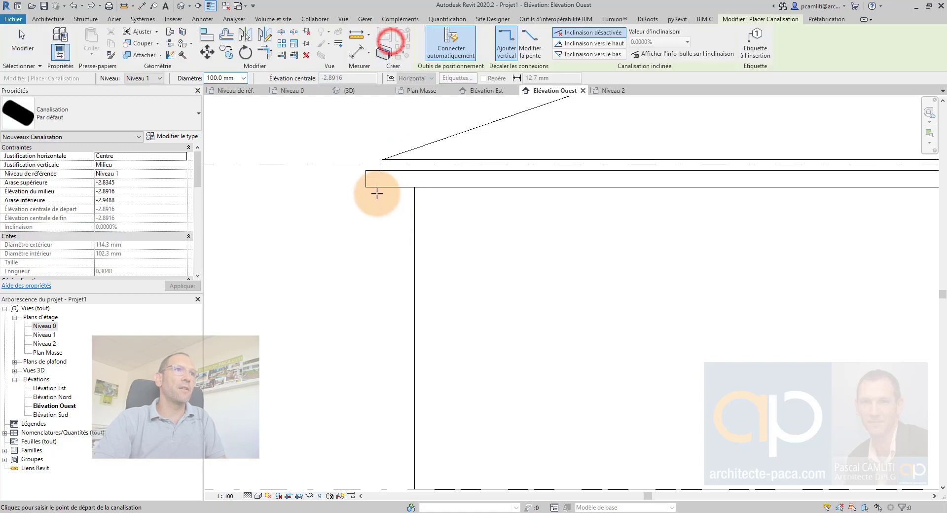
scroll(375, 190, up, 2)
click(372, 183)
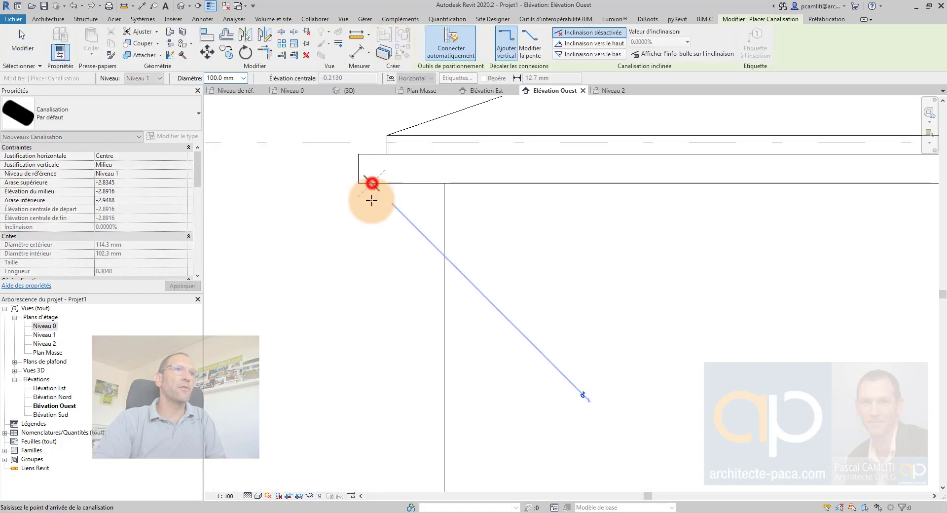
click(371, 229)
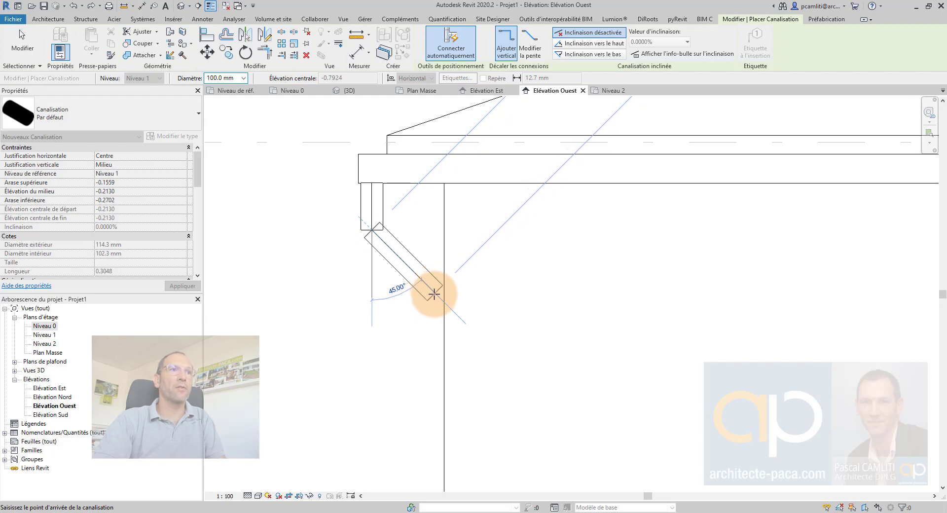
click(427, 286)
Continue the pipe vertically about 2.06 m along the wall, add a short sloping outlet away from the wall, and end pipe placement.
scroll(425, 296, down, 1)
middle_drag(432, 322, 437, 217)
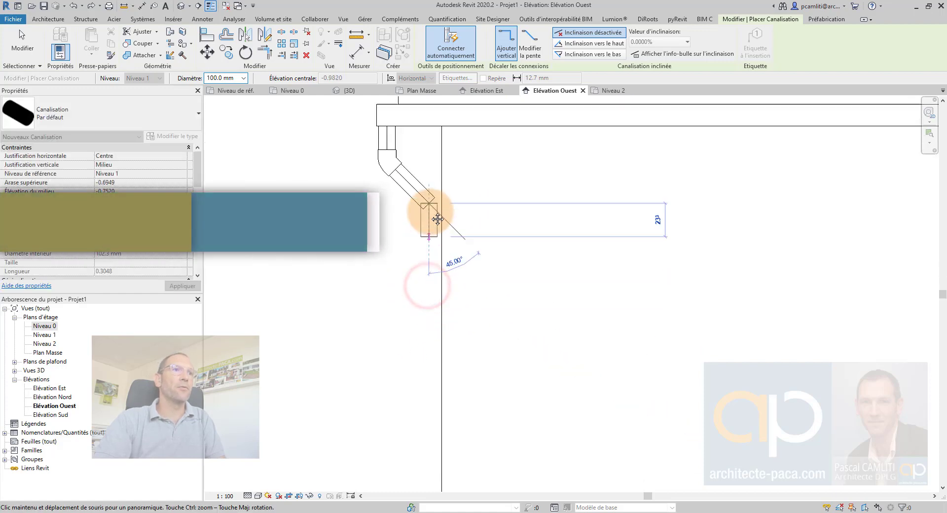
scroll(433, 289, down, 1)
middle_drag(432, 299, 432, 254)
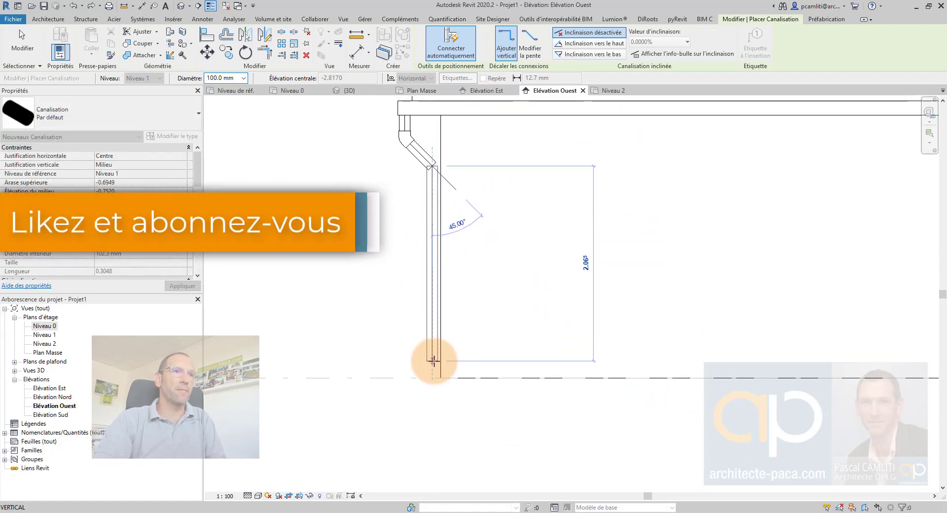
click(433, 361)
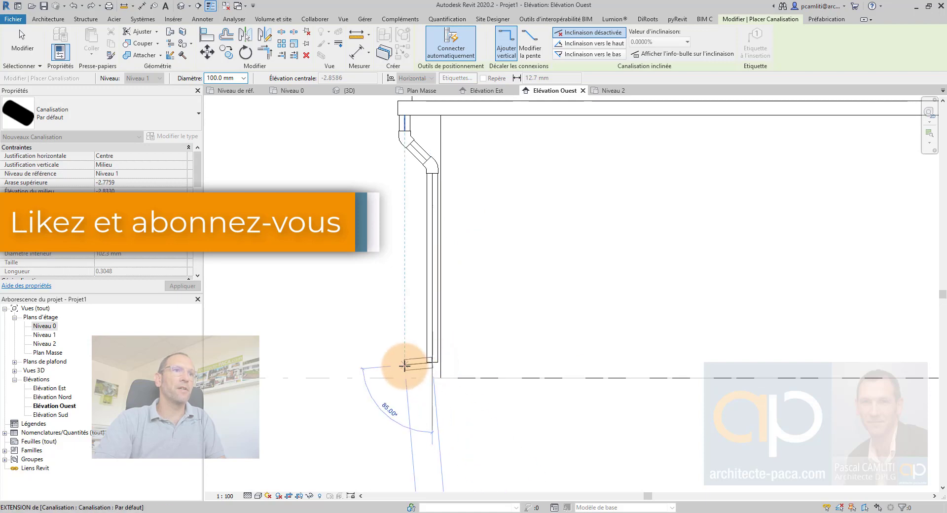
click(405, 365)
key(Escape)
key(Escape)
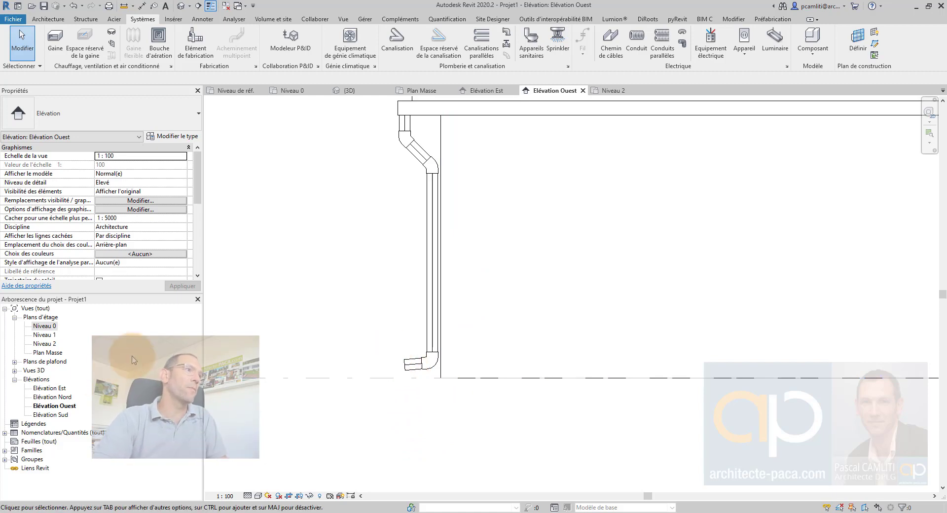
In the 3D view seen from above, move the stray downpipe onto the gutter near the building corner.
key(ctrl+Tab)
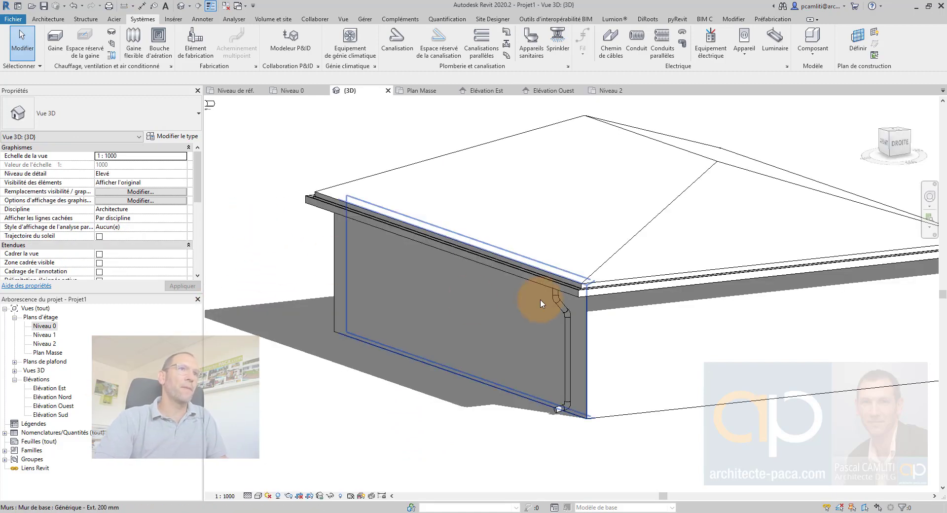
scroll(391, 265, down, 3)
scroll(330, 115, down, 2)
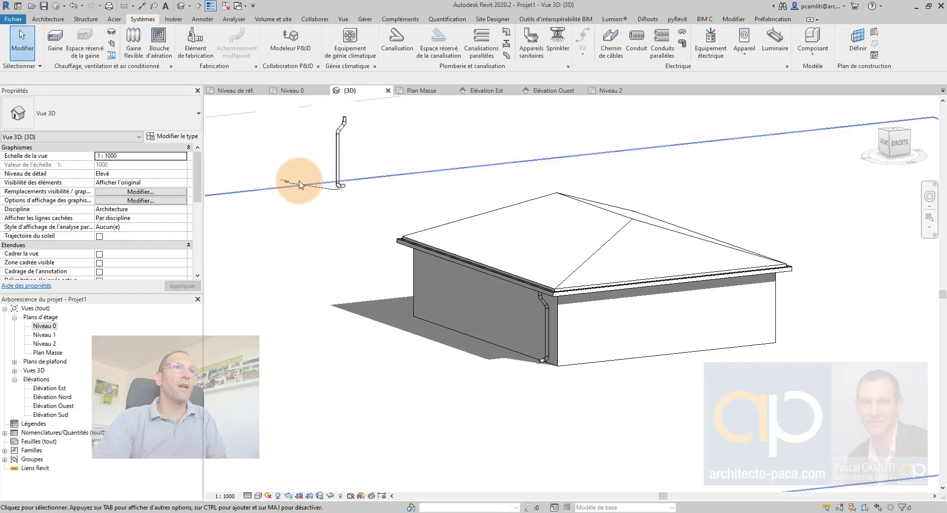
click(897, 134)
scroll(594, 217, up, 5)
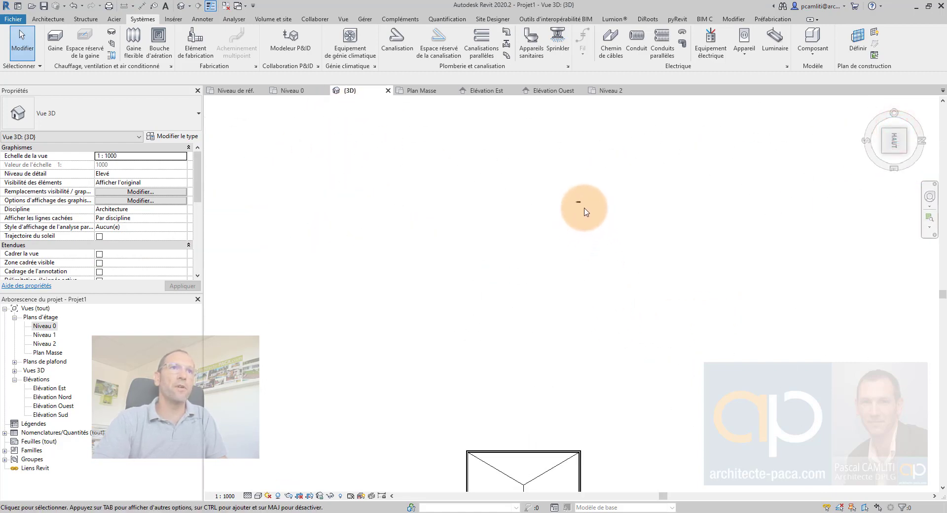
drag(546, 178, 592, 214)
click(207, 51)
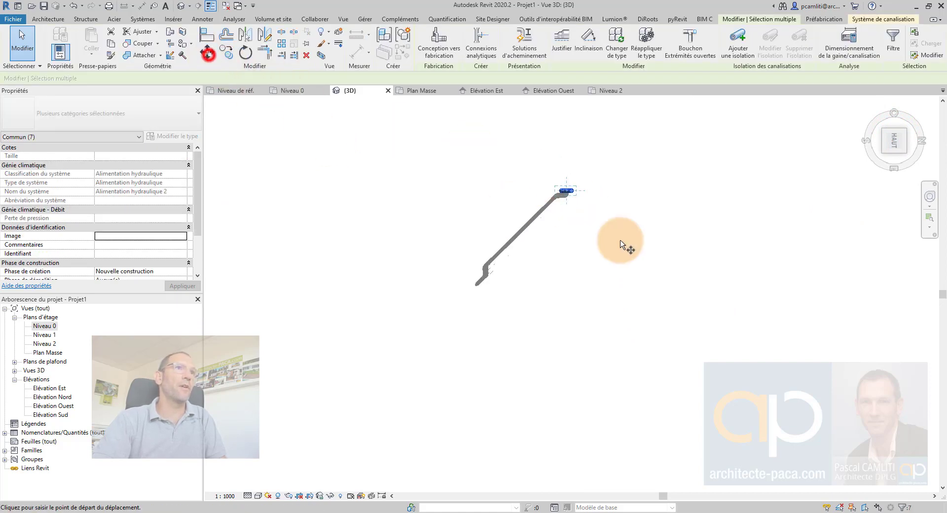
scroll(562, 188, up, 5)
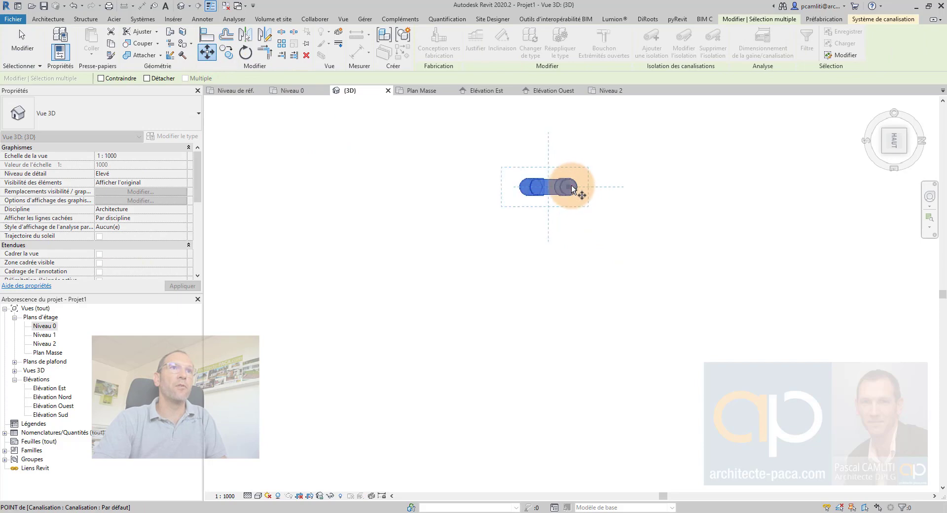
click(570, 190)
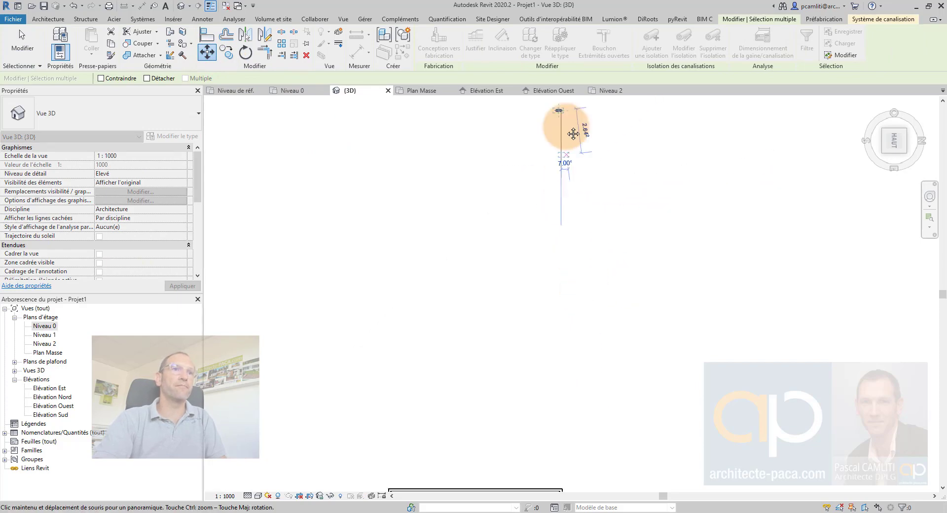
scroll(570, 336, up, 6)
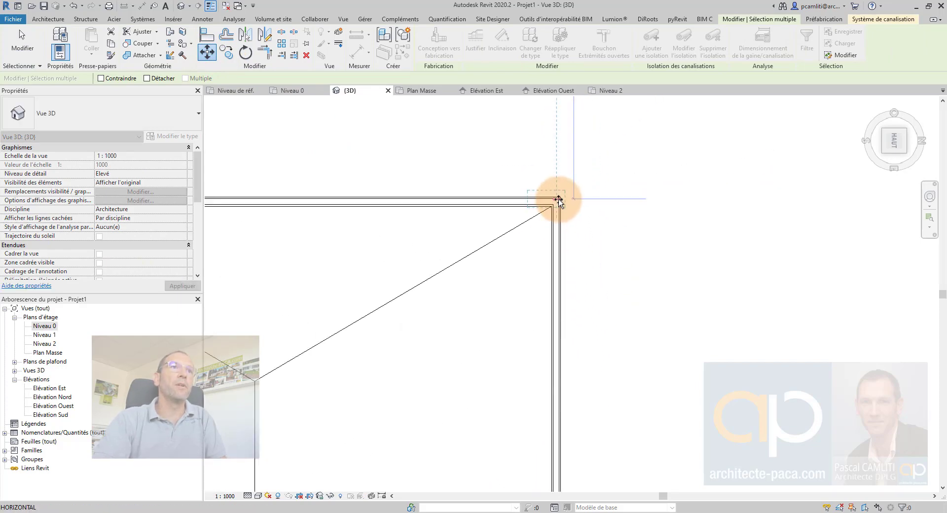
click(555, 224)
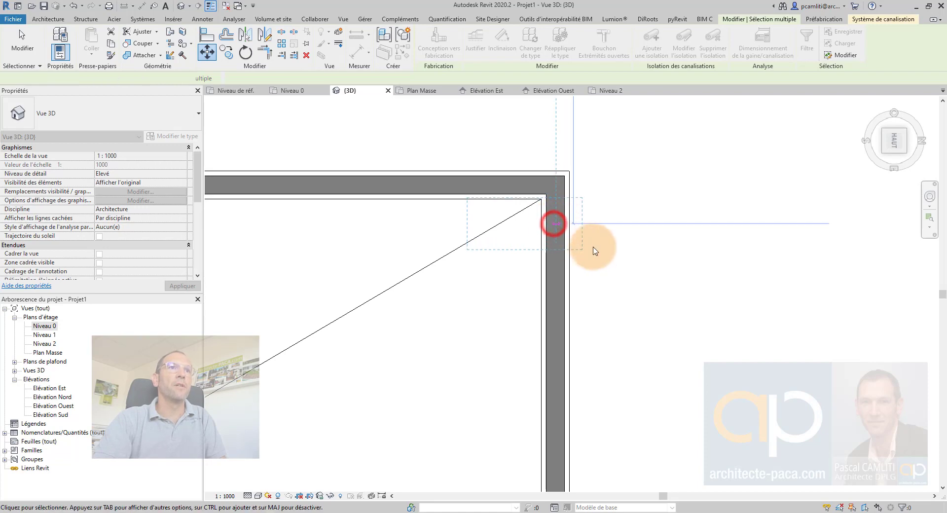
click(617, 242)
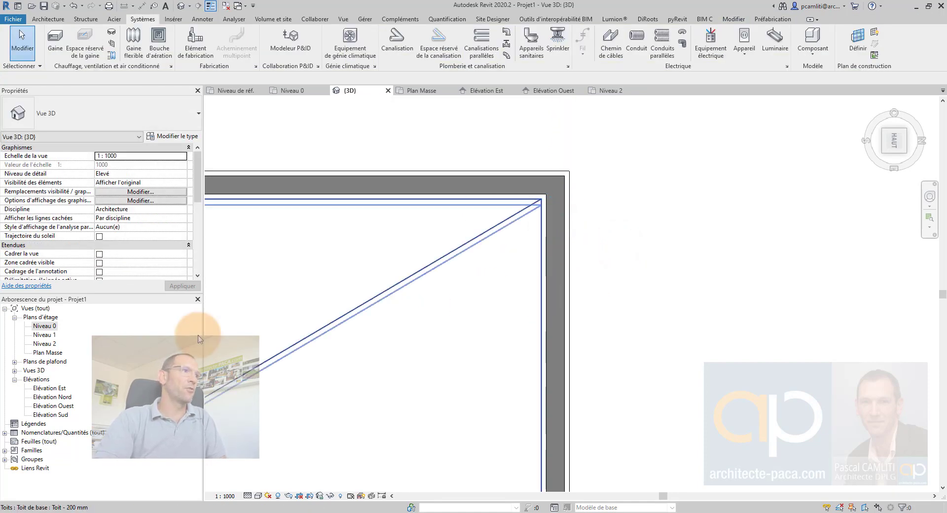
Check the Plan Masse view, then inspect the relocated downpipe in 3D from the Arrière side.
double_click(46, 353)
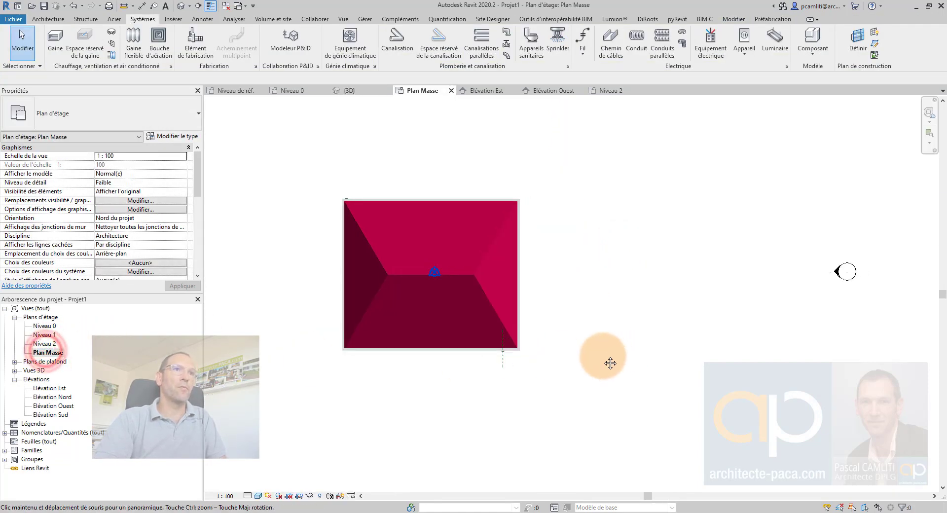
key(ctrl+Tab)
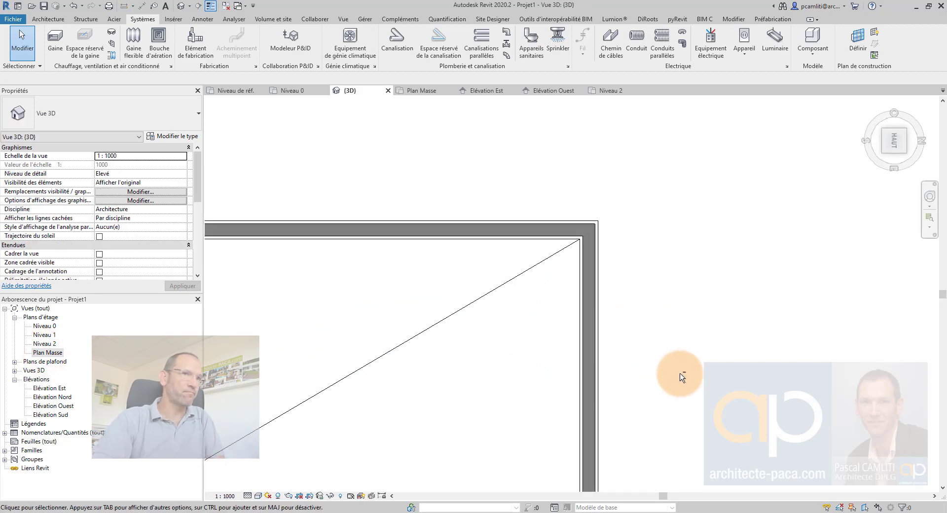
shift+middle_drag(681, 376, 662, 302)
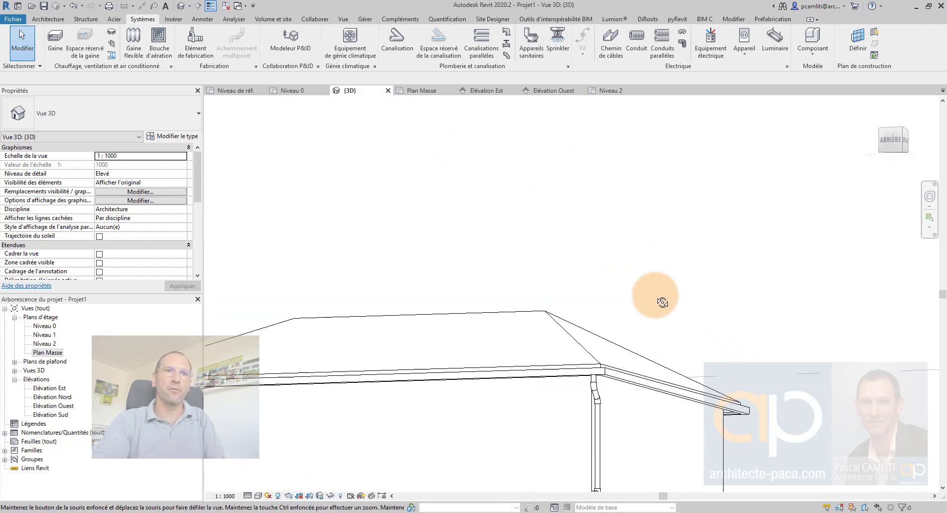
click(890, 138)
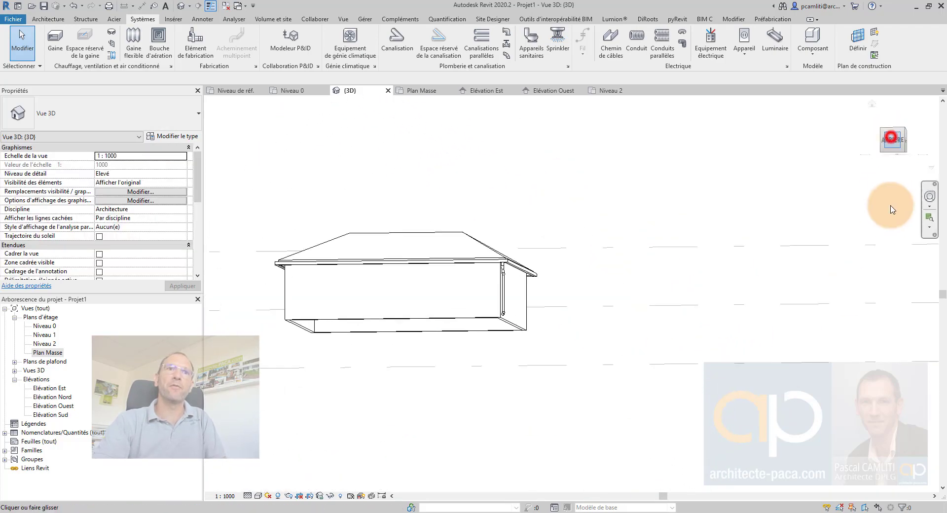
scroll(572, 326, up, 5)
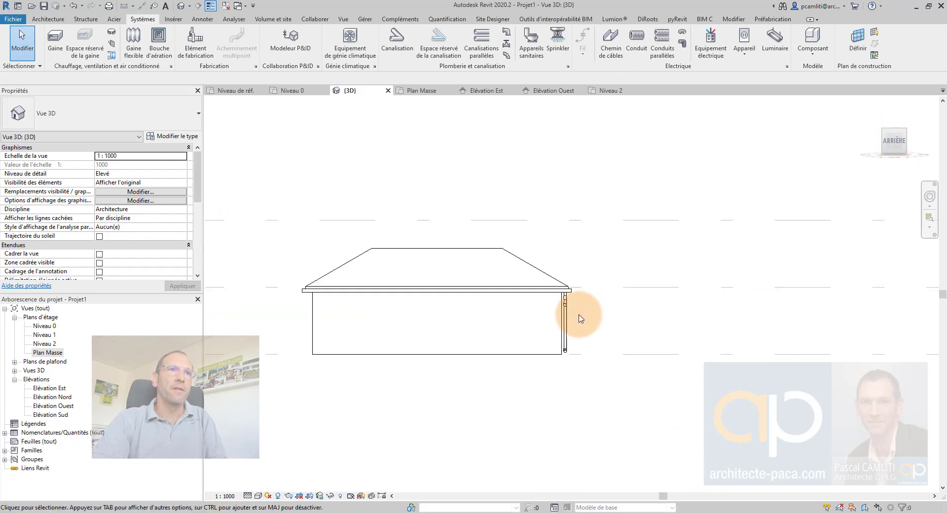
Select the whole downpipe and move it horizontally about 37 cm inward from the wall corner, along the underside of the gutter.
scroll(580, 318, up, 4)
drag(523, 153, 594, 312)
scroll(594, 313, down, 2)
drag(541, 158, 598, 372)
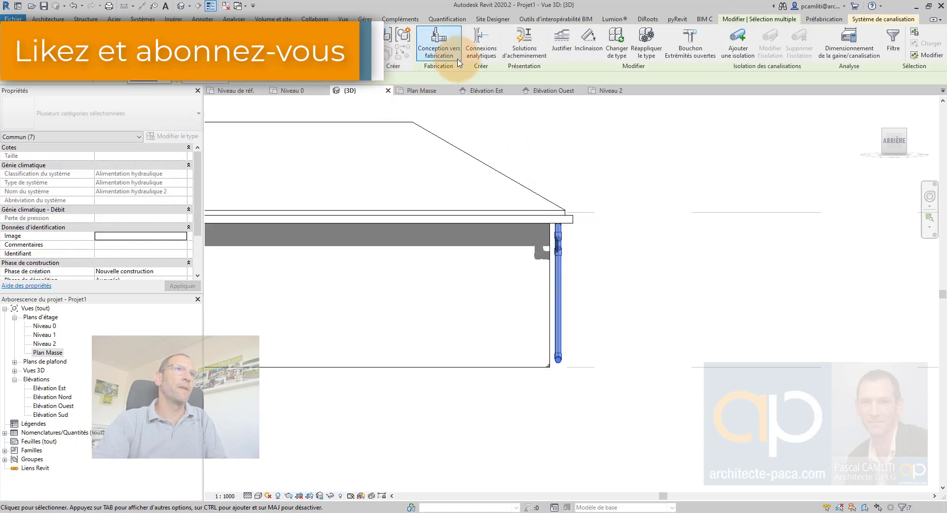
right_click(659, 334)
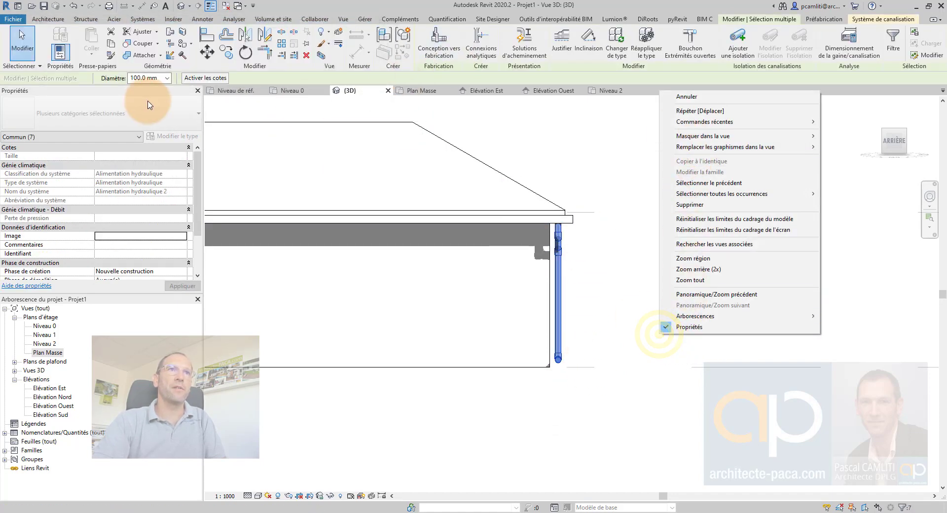
click(207, 51)
scroll(549, 291, up, 2)
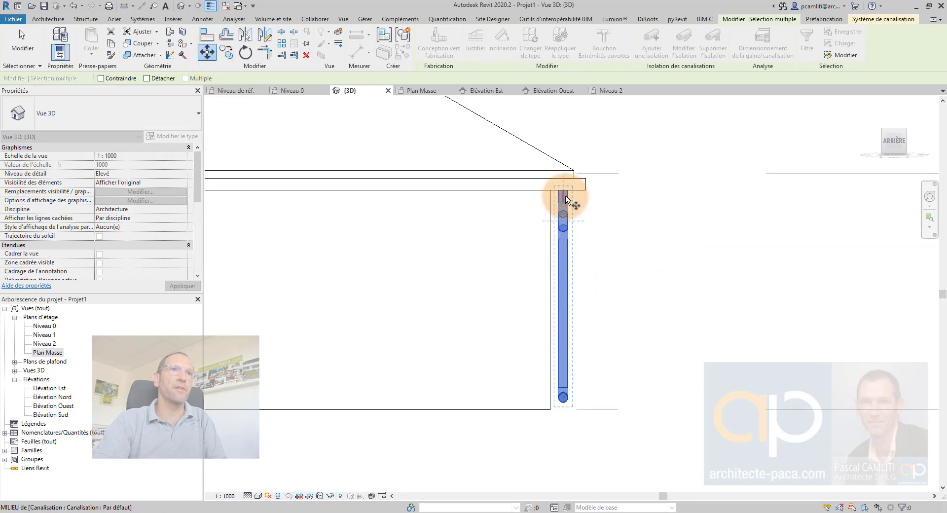
scroll(565, 196, up, 1)
click(563, 191)
click(520, 189)
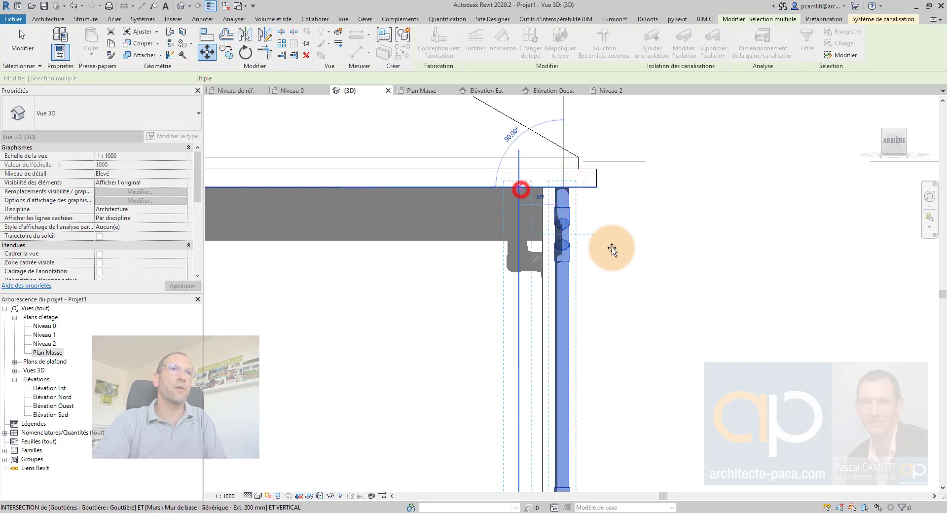
click(614, 249)
scroll(615, 249, down, 4)
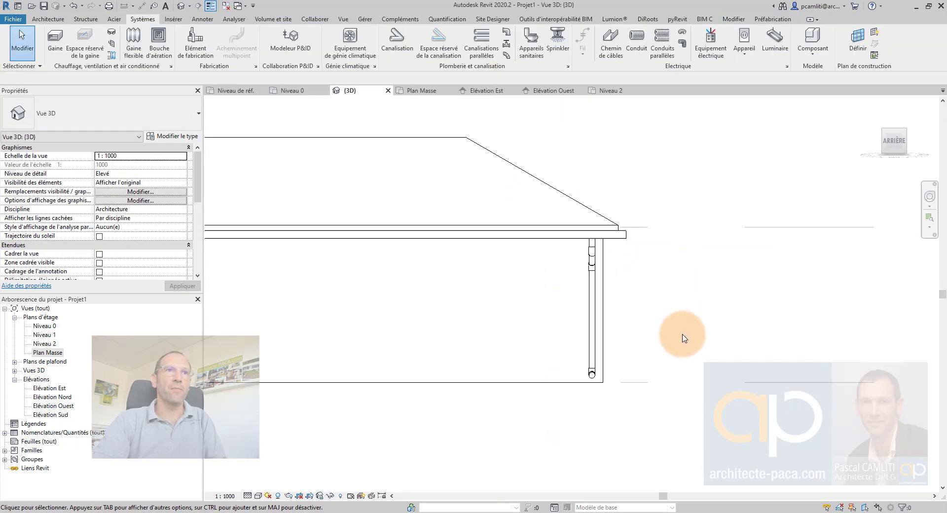
Try to mirror a copy of the downpipe to the opposite end of the facade in the Arrière 3D view.
scroll(684, 336, down, 3)
scroll(687, 321, up, 2)
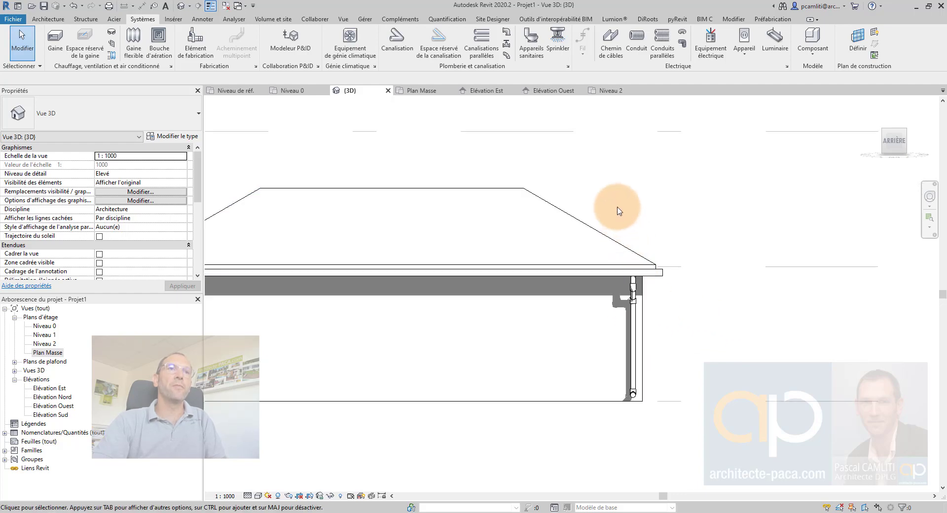
drag(618, 207, 643, 414)
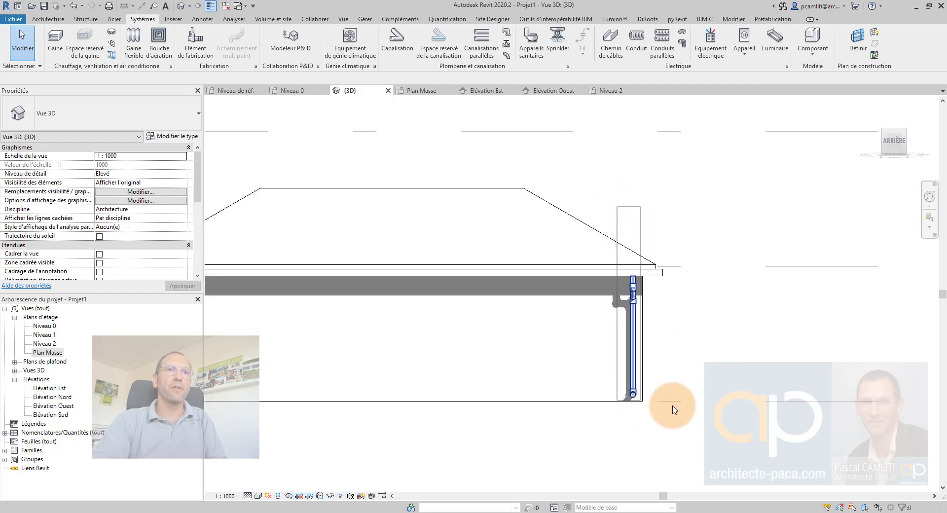
click(641, 403)
click(265, 35)
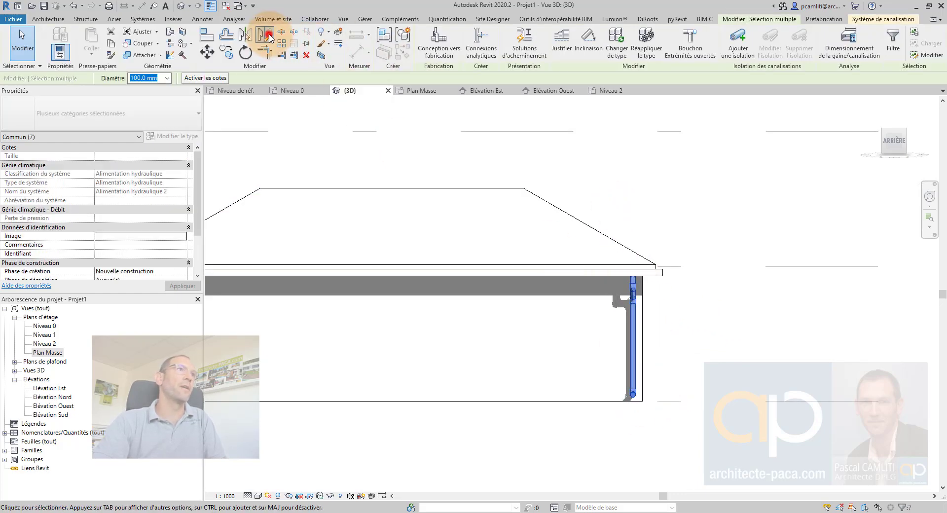
scroll(345, 128, down, 2)
middle_drag(301, 122, 363, 123)
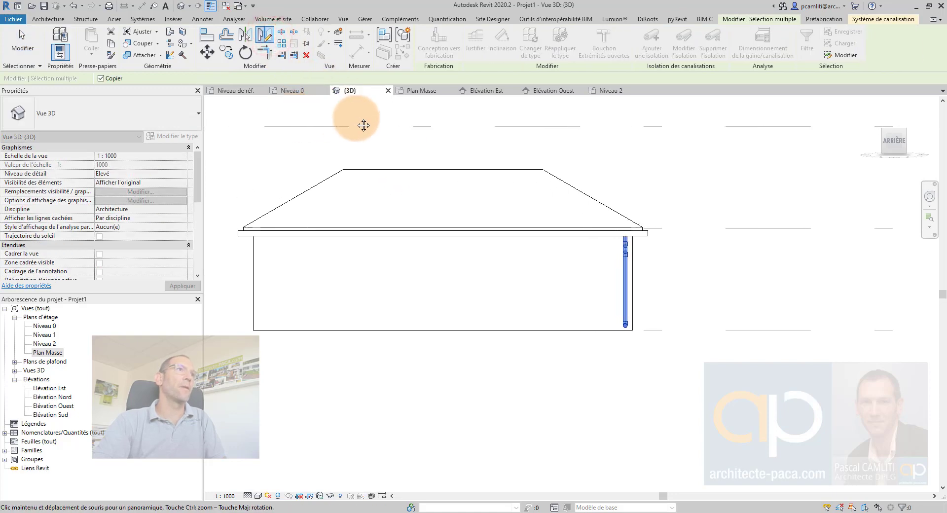
click(244, 35)
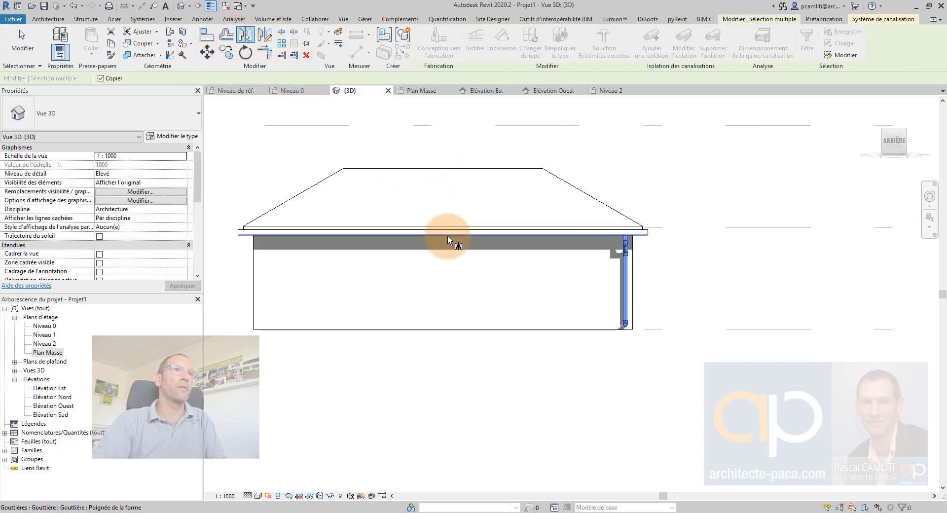
click(262, 34)
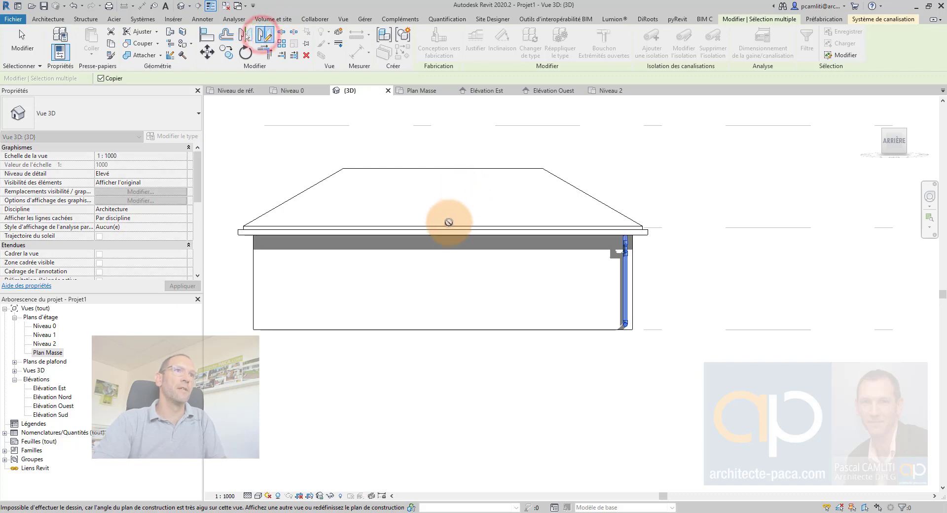
key(Escape)
key(Escape)
click(662, 203)
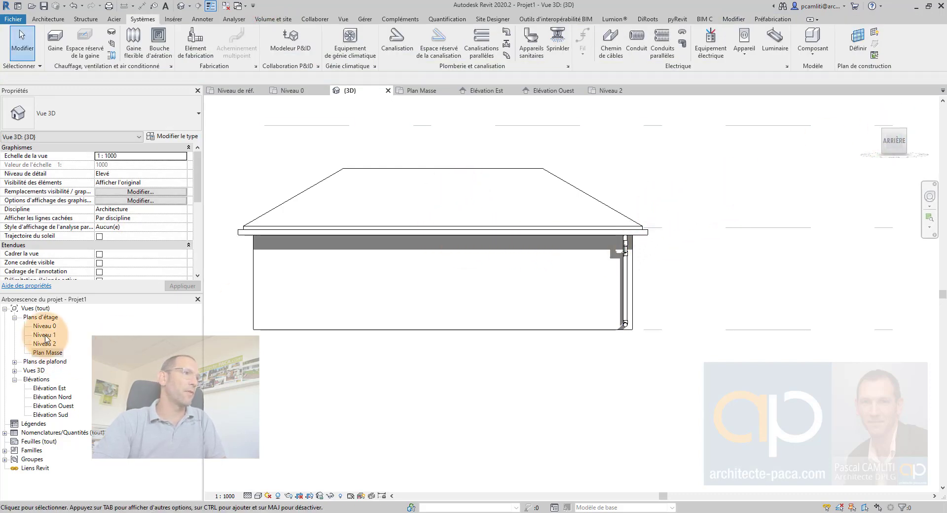
Open the Plan Masse view and set its visual style to Image filaire.
double_click(48, 352)
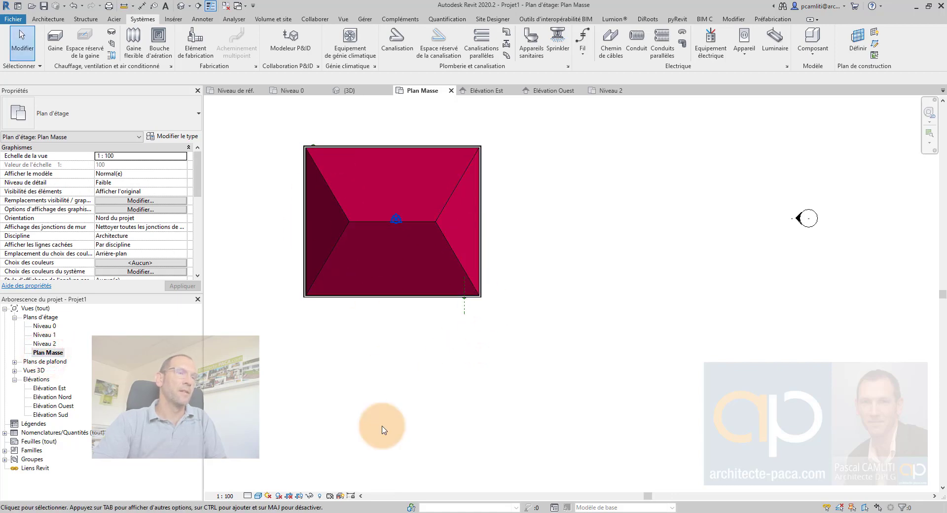
click(257, 496)
click(286, 436)
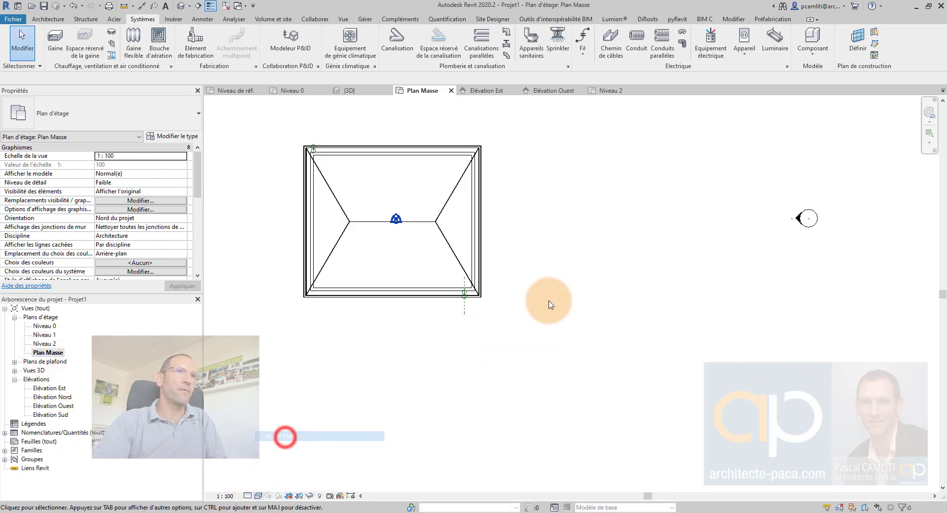
Select the whole downpipe near the roof corner and mirror a copy of it about a vertical axis through the midpoint of the roof ridge.
scroll(446, 306, up, 2)
scroll(450, 303, down, 3)
scroll(341, 168, up, 6)
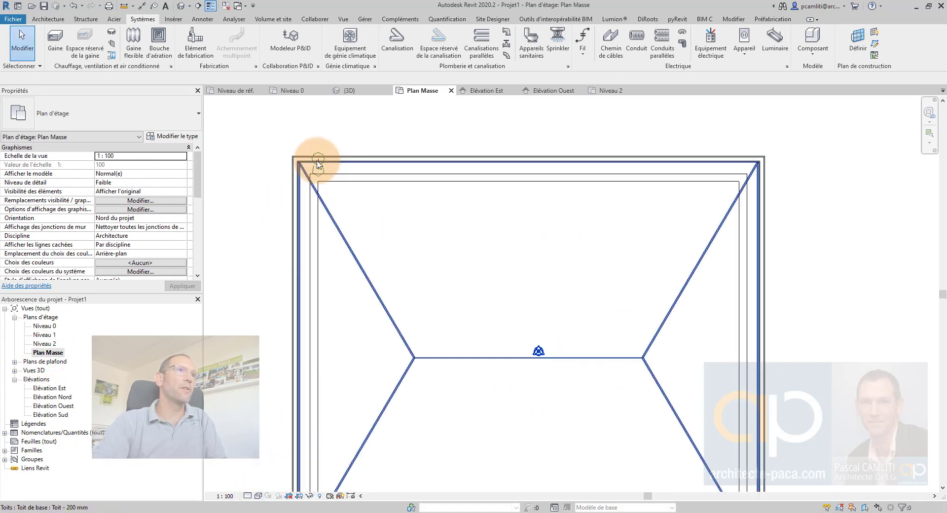
click(303, 133)
scroll(389, 215, down, 2)
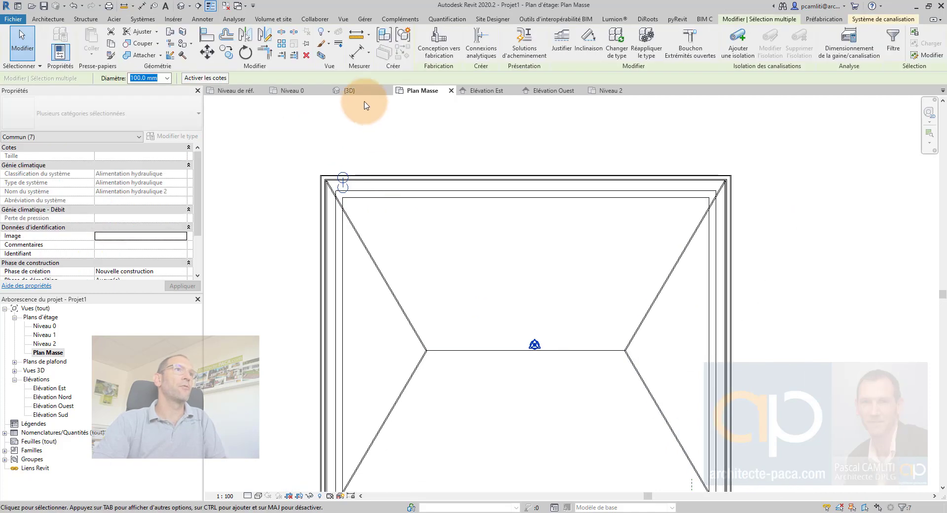
click(266, 34)
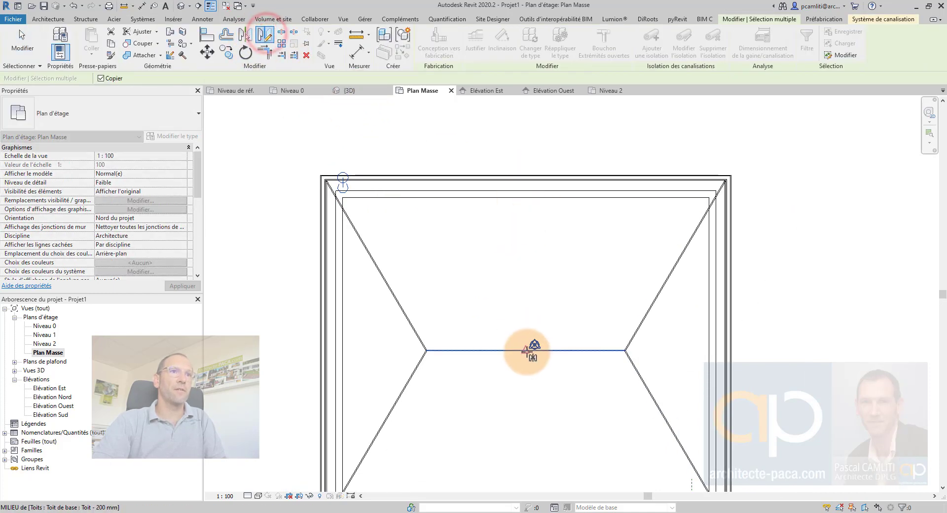
click(525, 351)
click(522, 147)
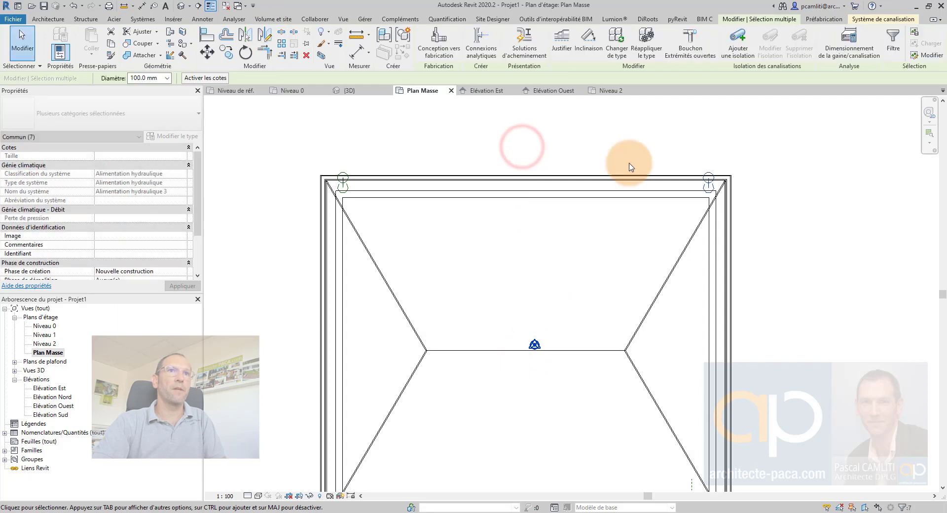
click(766, 200)
Check both downpipes on the rear facade in the 3D view and set its visual style to Couleurs uniformes.
key(ctrl+Tab)
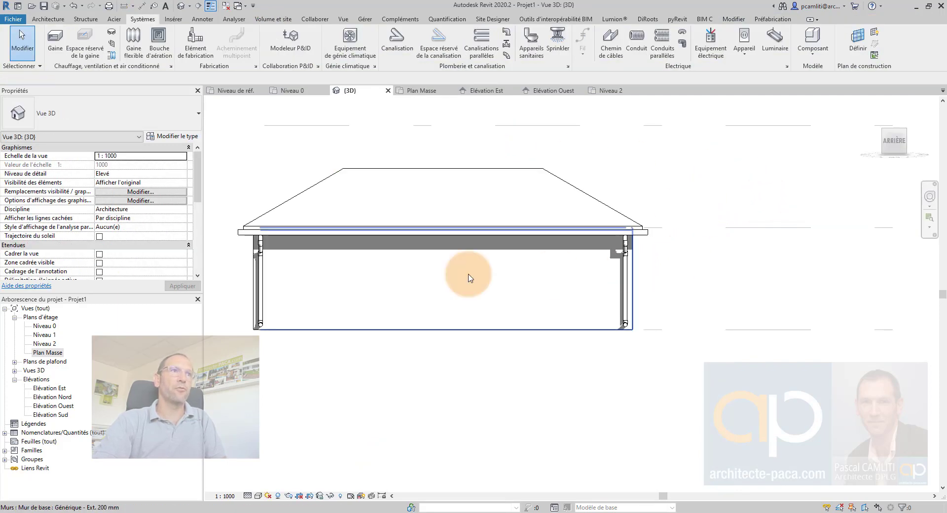
shift+middle_drag(656, 362, 649, 380)
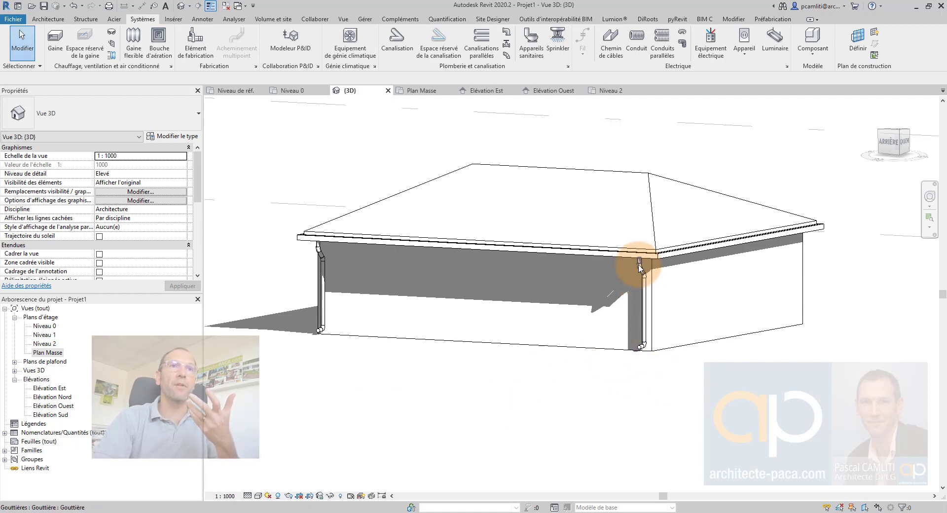
click(474, 380)
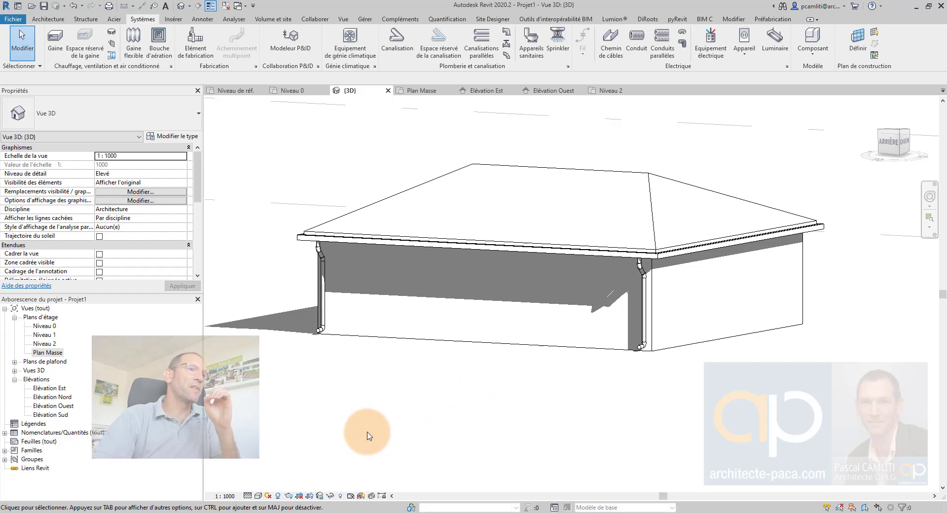
click(258, 495)
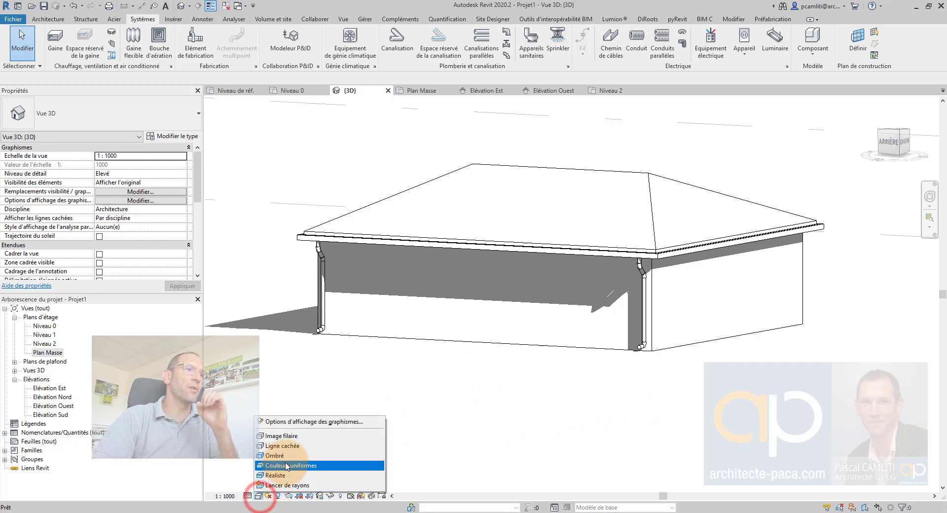
click(287, 465)
Examine the corner downpipe up close in 3D, including its upper offset under the gutter and the PVC elbow at its foot.
scroll(646, 335, up, 5)
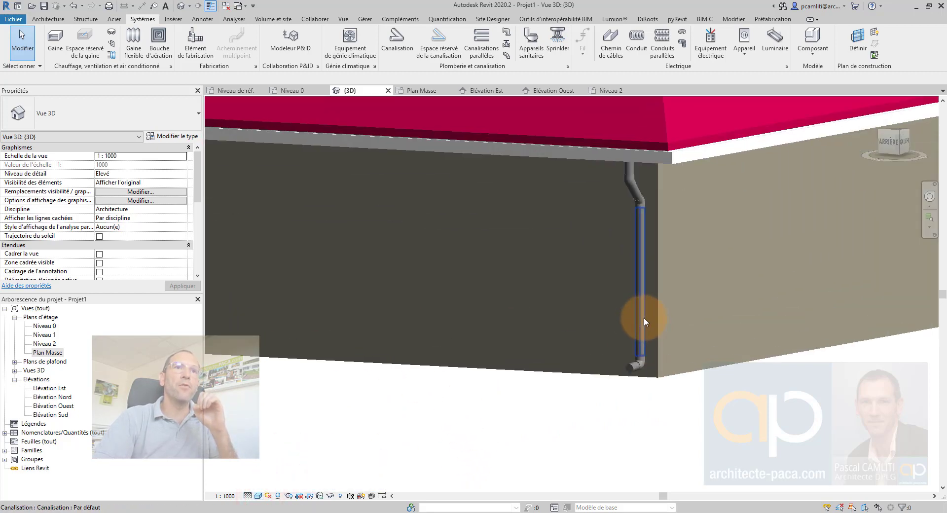
scroll(644, 192, up, 3)
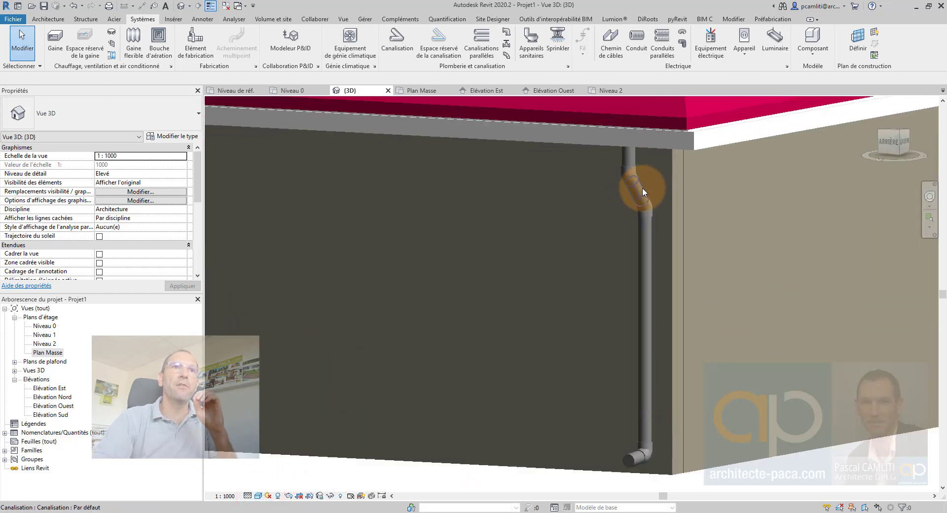
scroll(667, 370, down, 4)
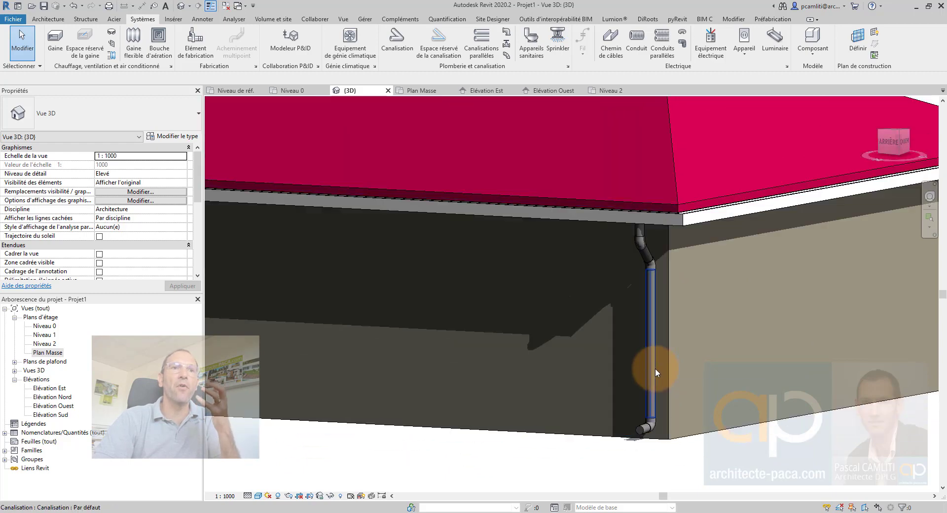
scroll(643, 423, up, 5)
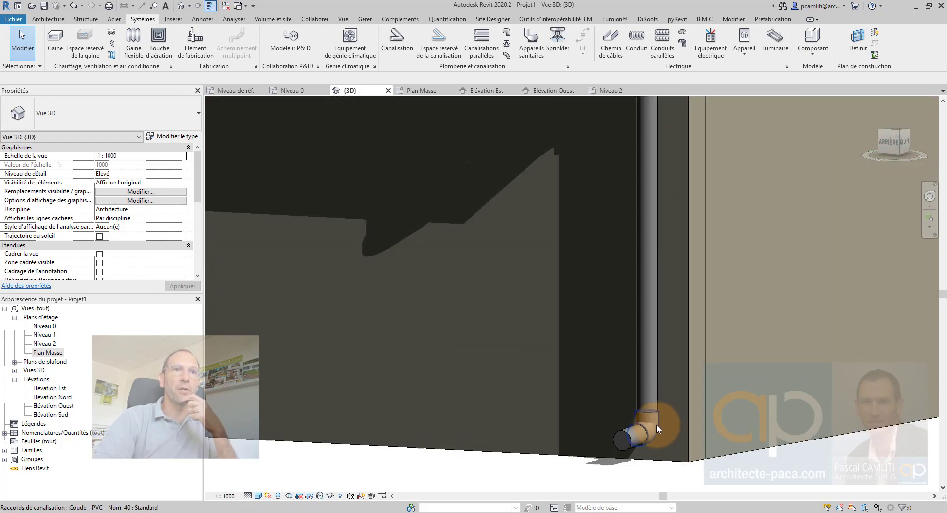
scroll(656, 427, down, 5)
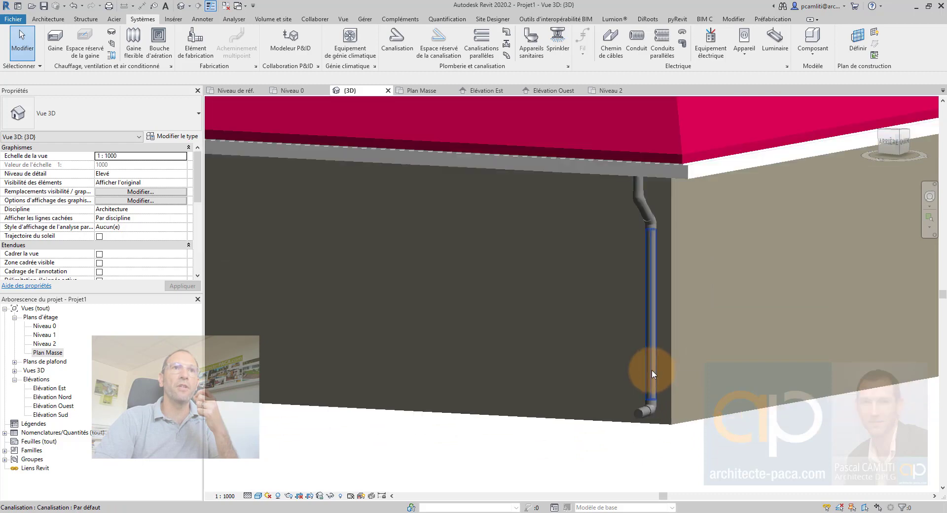
scroll(552, 443, down, 2)
middle_drag(552, 442, 569, 431)
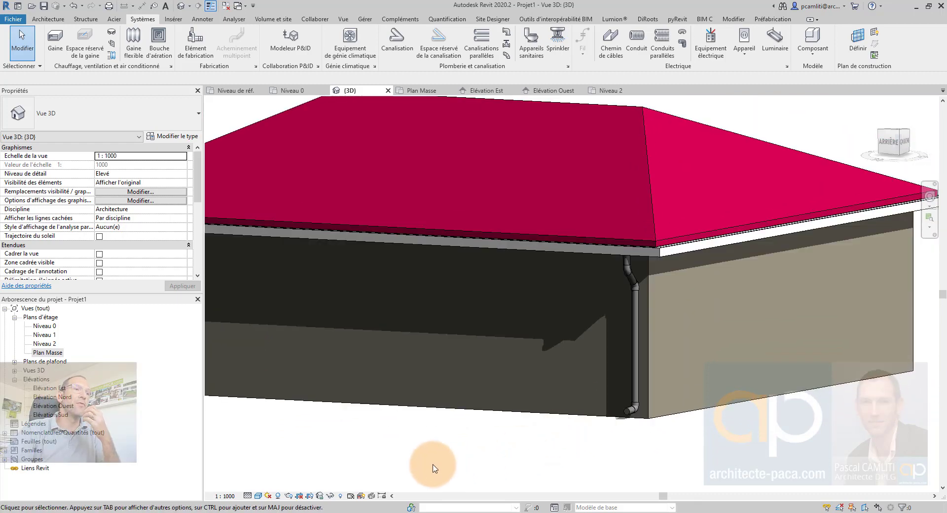
middle_drag(423, 449, 528, 435)
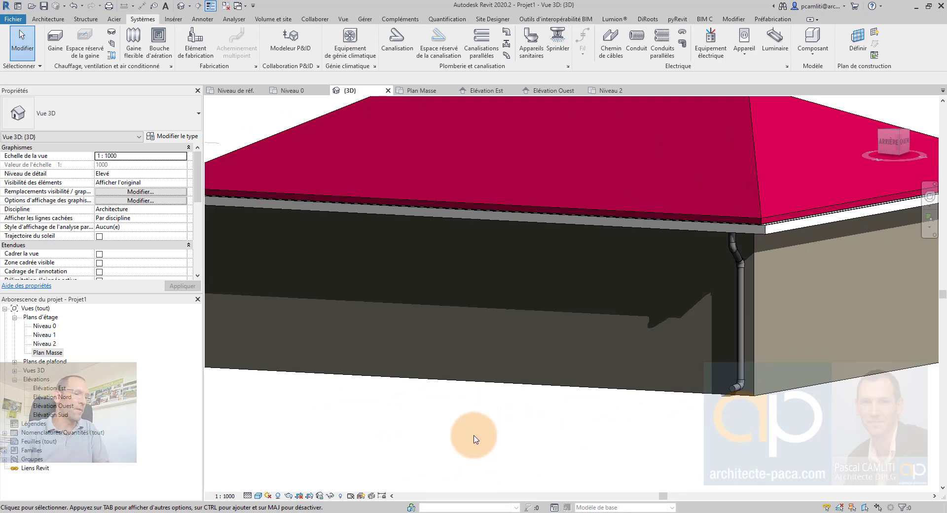
Open the object styles from the 3D view's visibility/graphics overrides and find the Canalisation category.
key(v)
key(v)
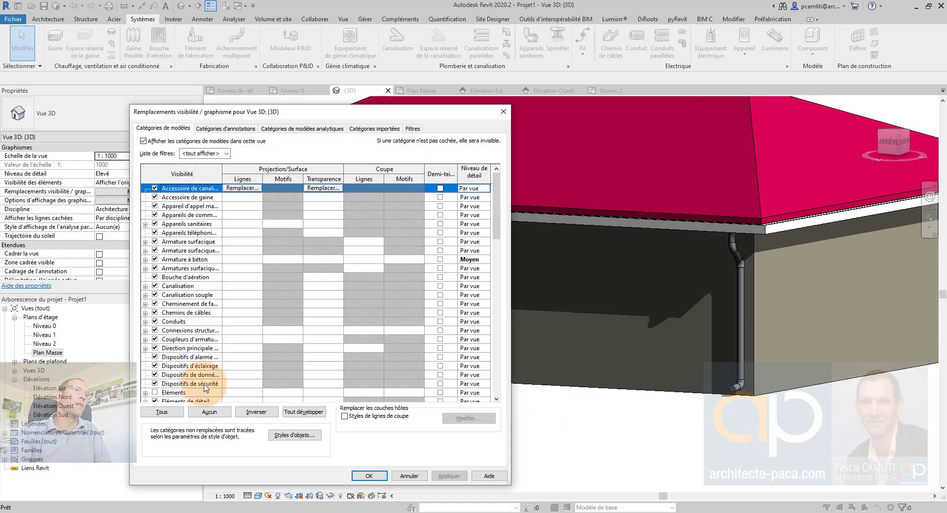
click(295, 435)
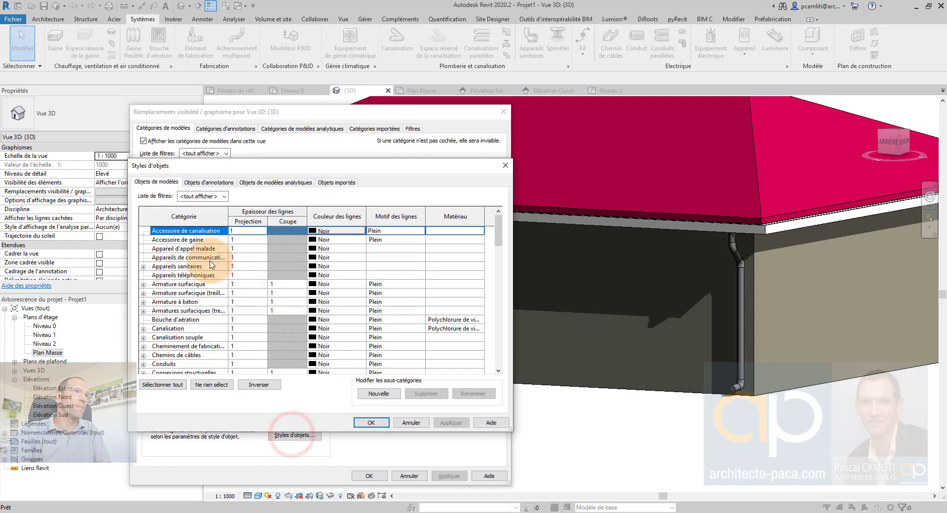
click(200, 197)
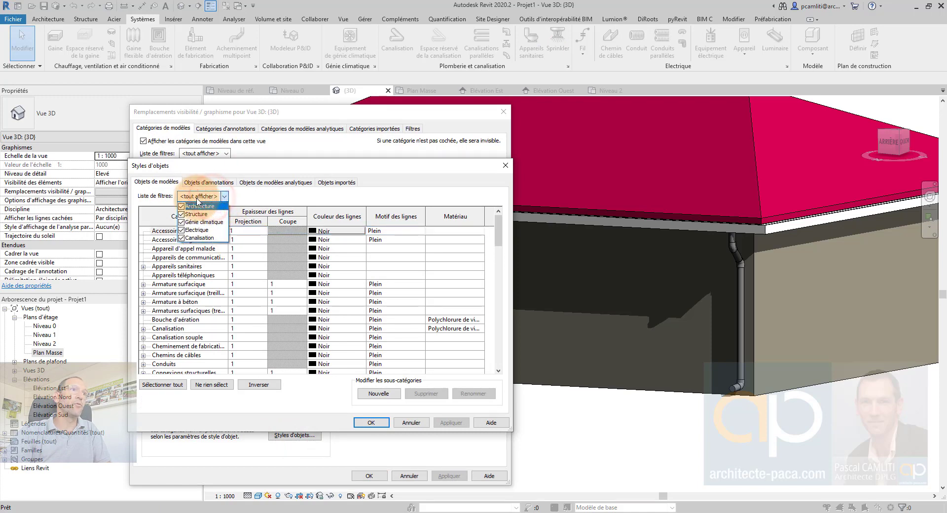
click(329, 191)
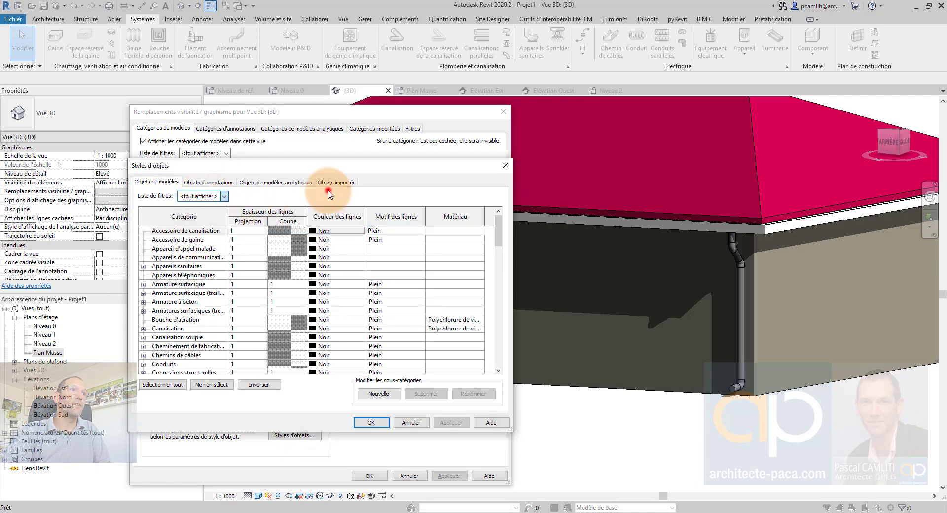
scroll(212, 301, down, 1)
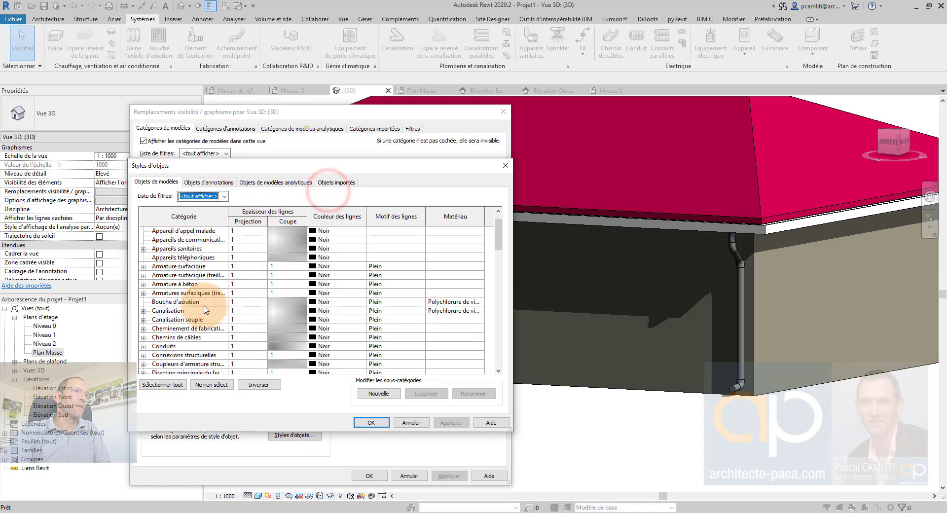
Examine the Canalisation category's material in the material browser, then cancel out of all dialogs without changes.
click(428, 310)
click(434, 312)
click(480, 311)
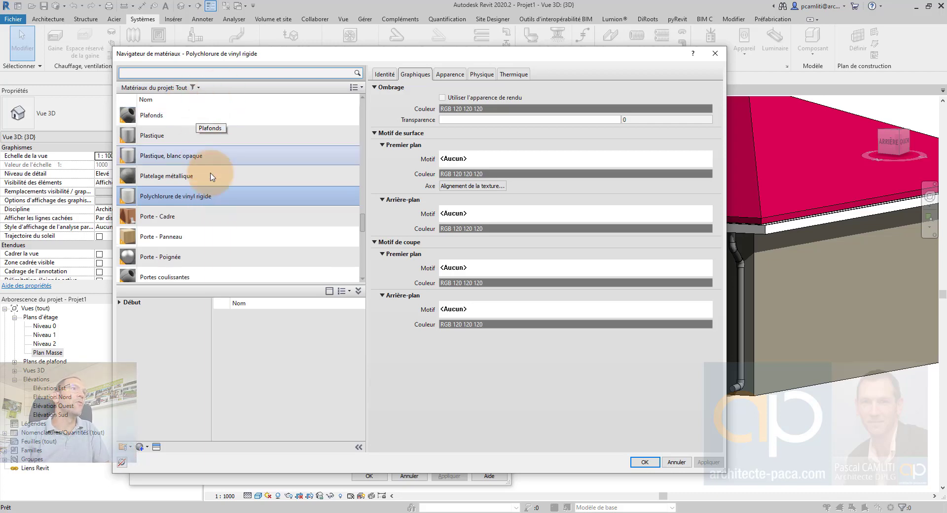
click(672, 461)
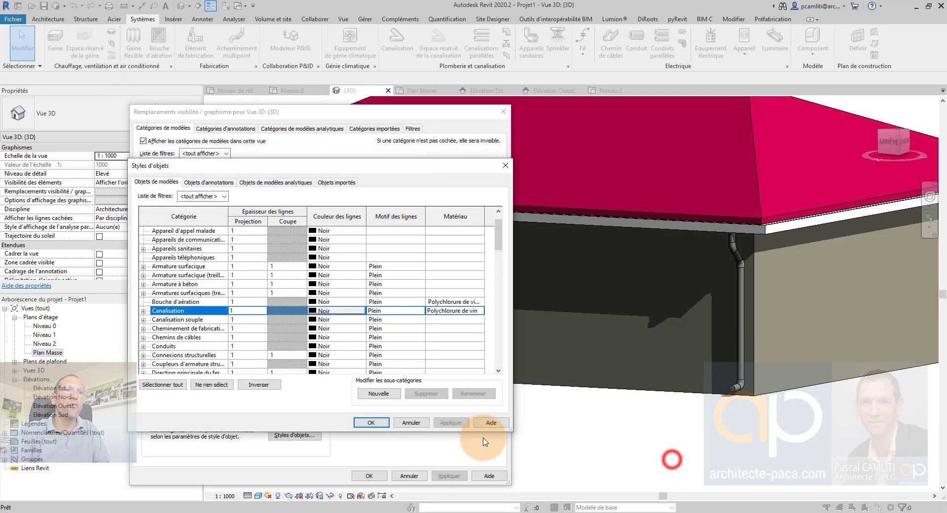
click(412, 424)
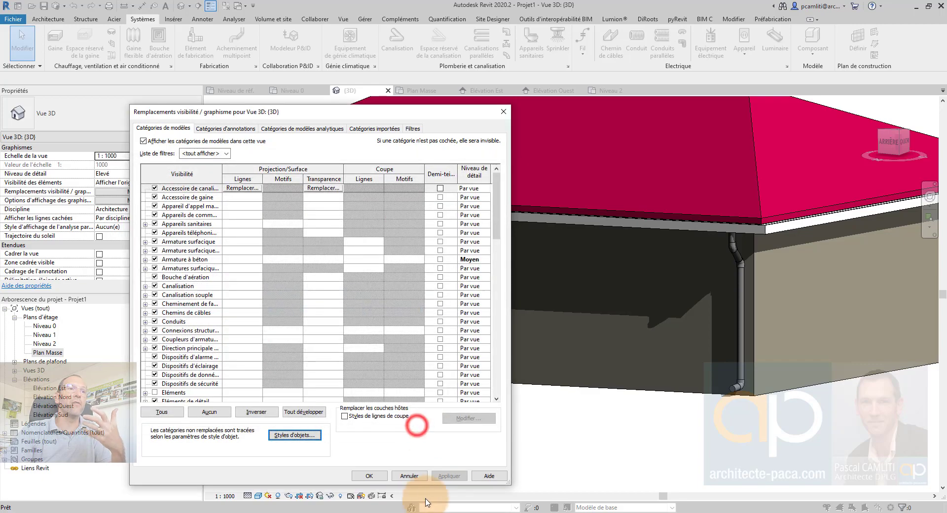
click(413, 476)
click(476, 450)
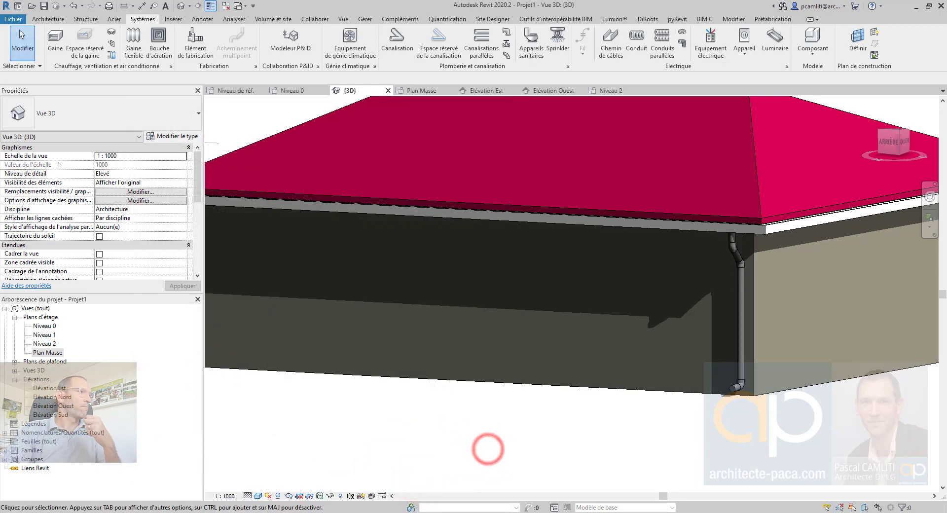